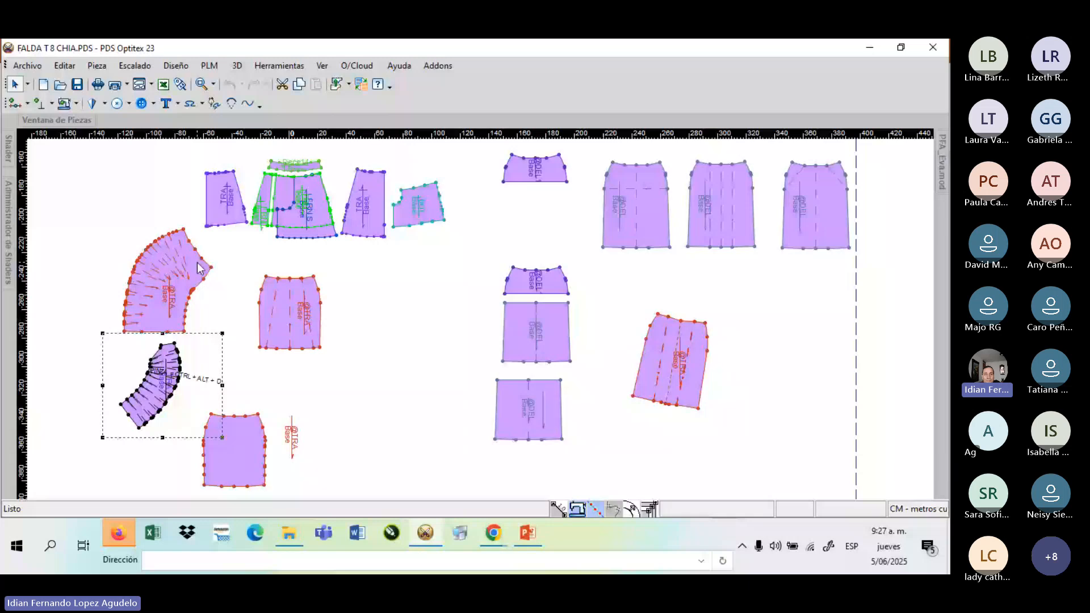
click(63, 120)
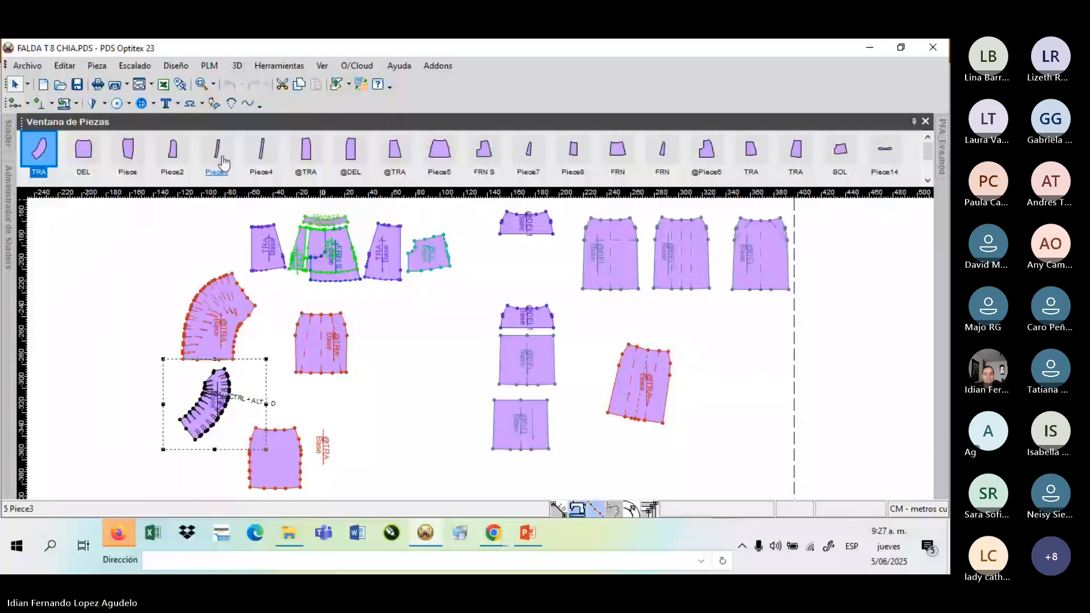
click(307, 156)
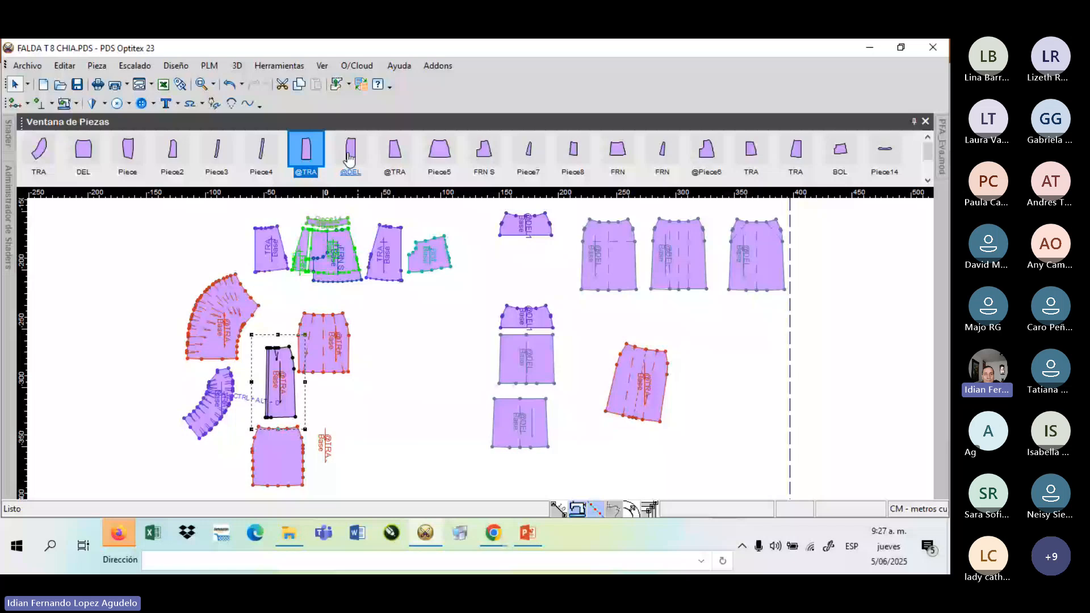
click(350, 158)
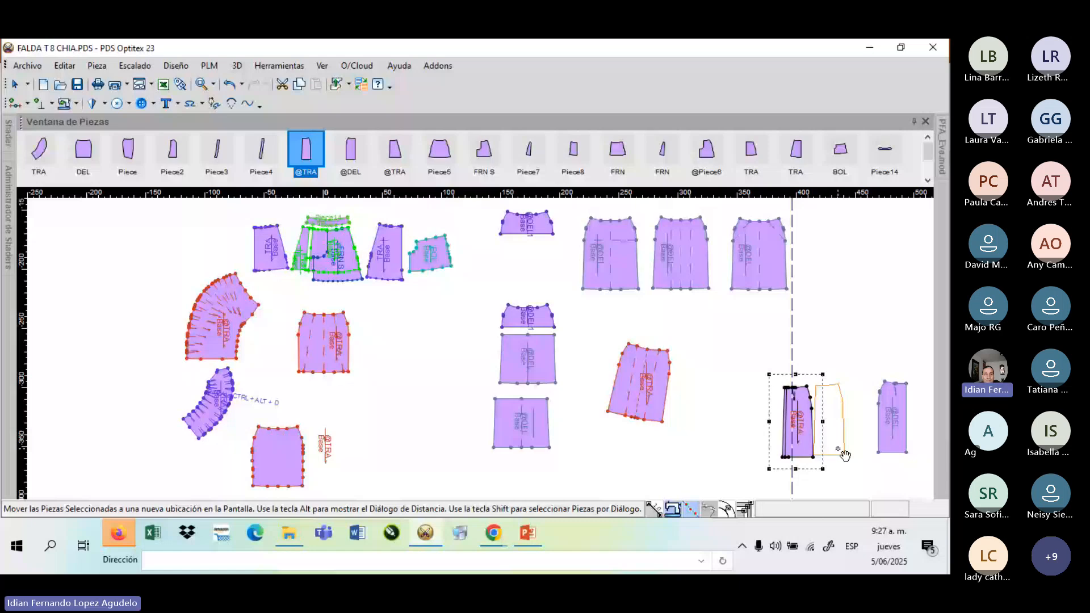
drag(844, 454, 845, 454)
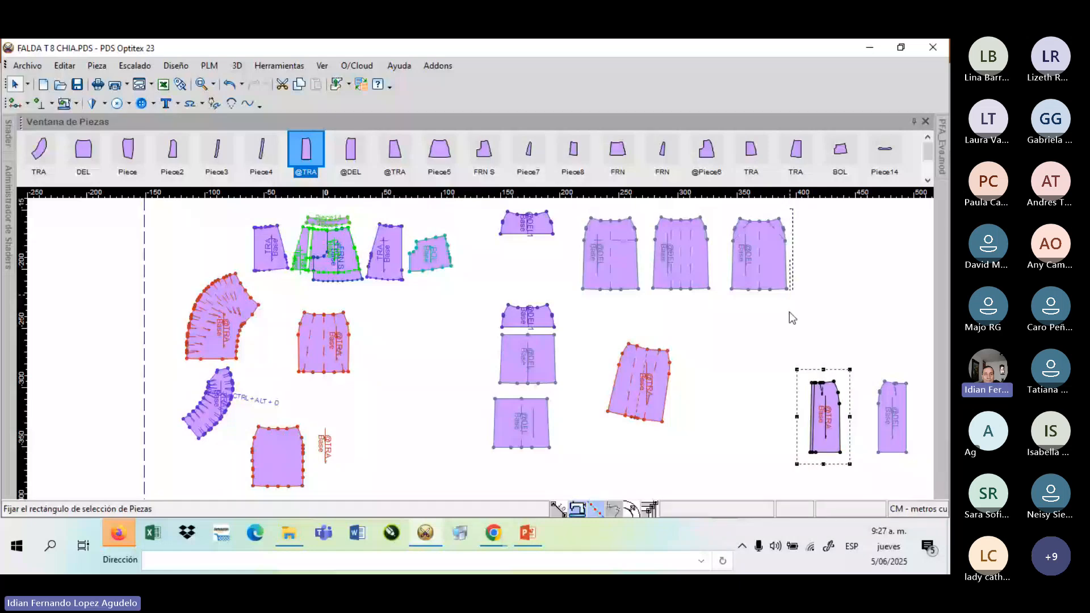
drag(792, 318, 236, 488)
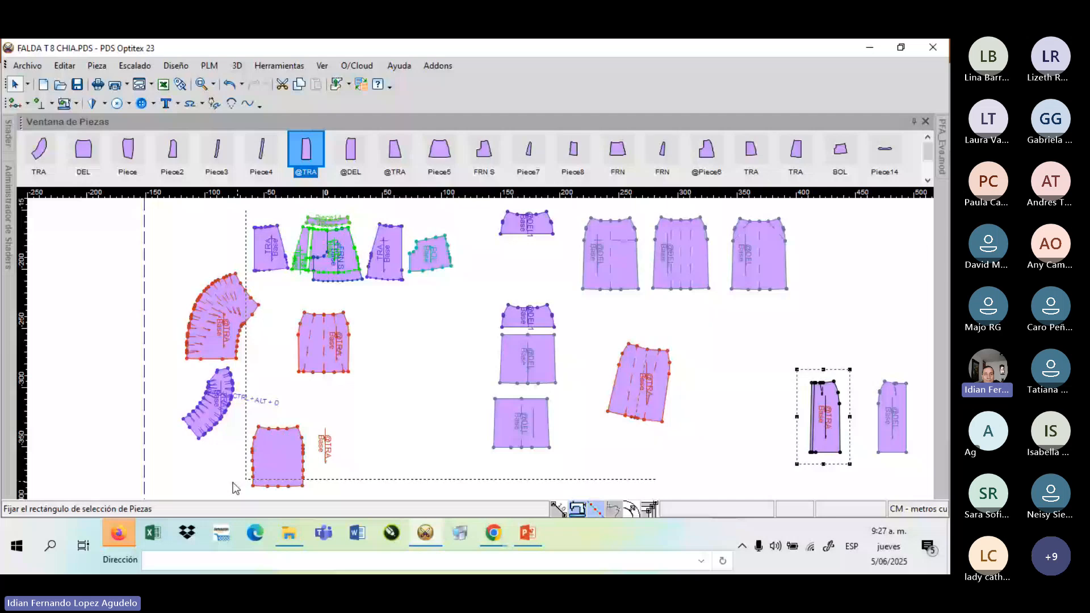
drag(235, 488, 235, 488)
click(914, 121)
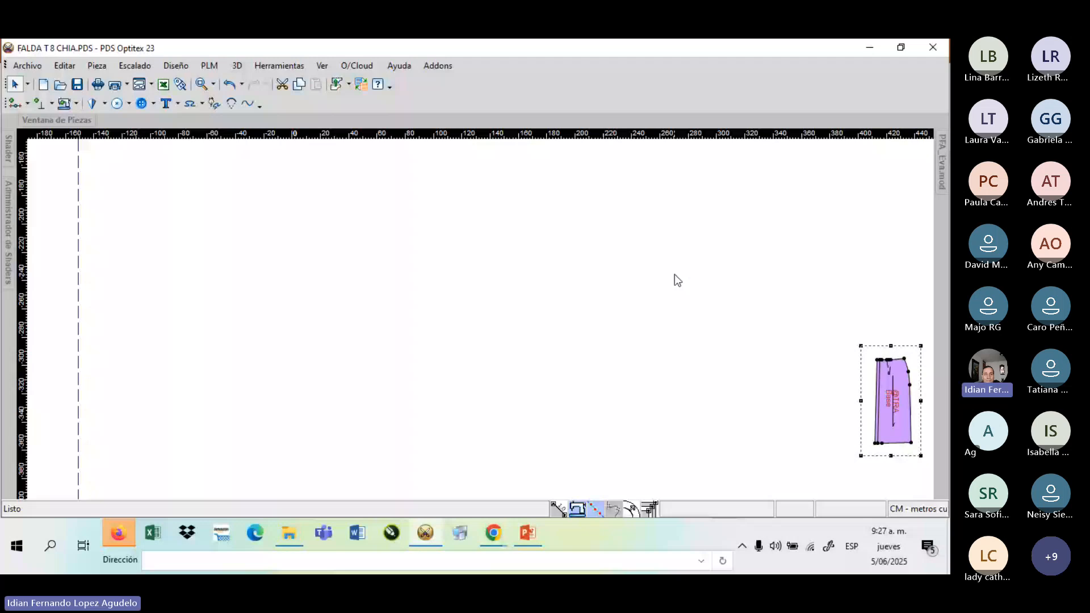
key(Home)
click(674, 274)
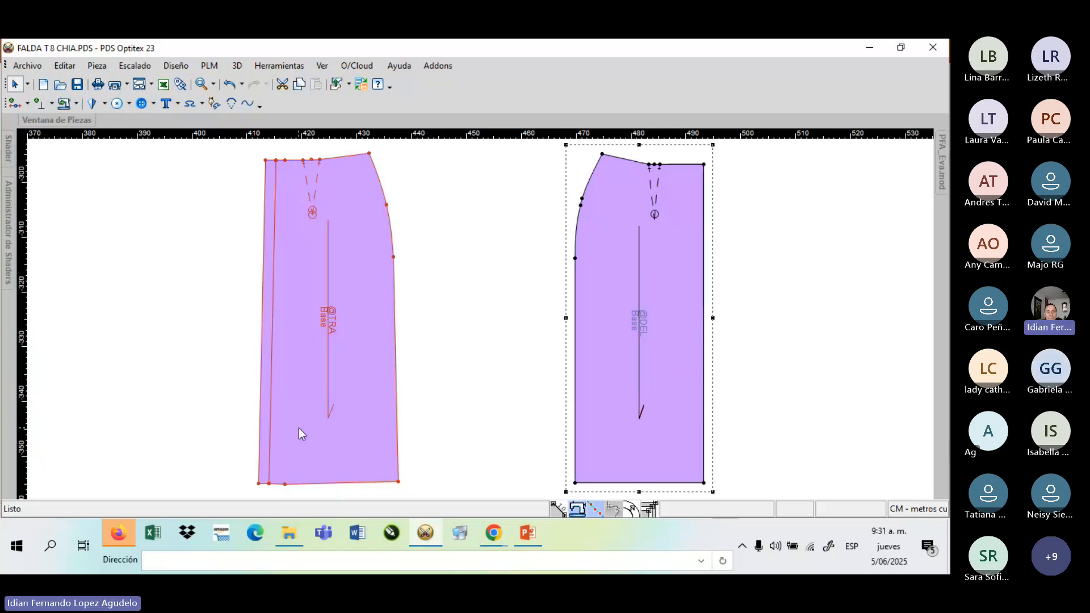
key(b)
click(262, 265)
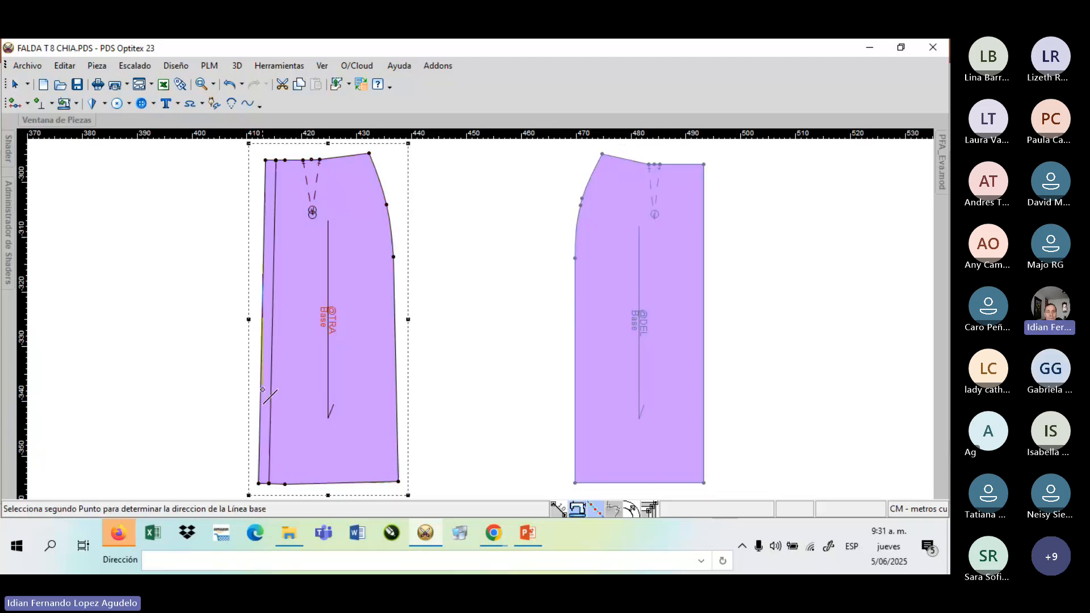
click(261, 398)
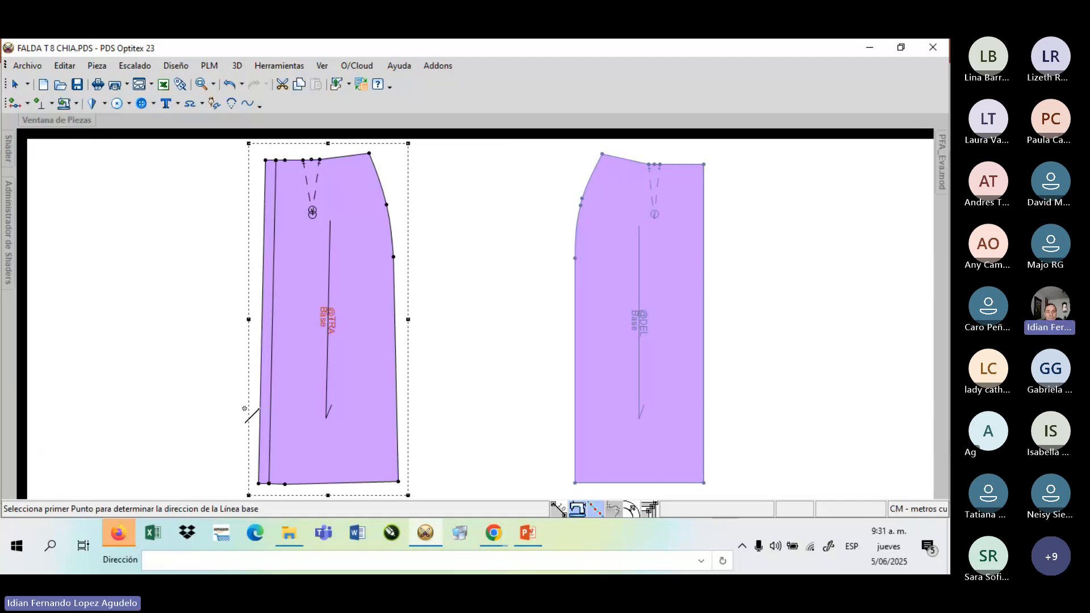
right_click(811, 344)
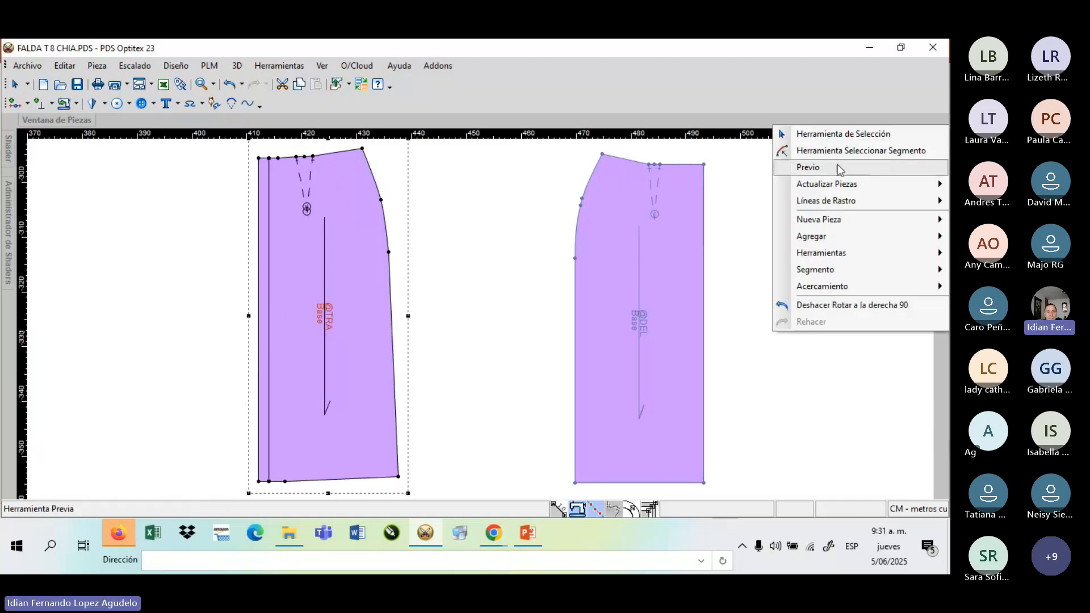
click(834, 139)
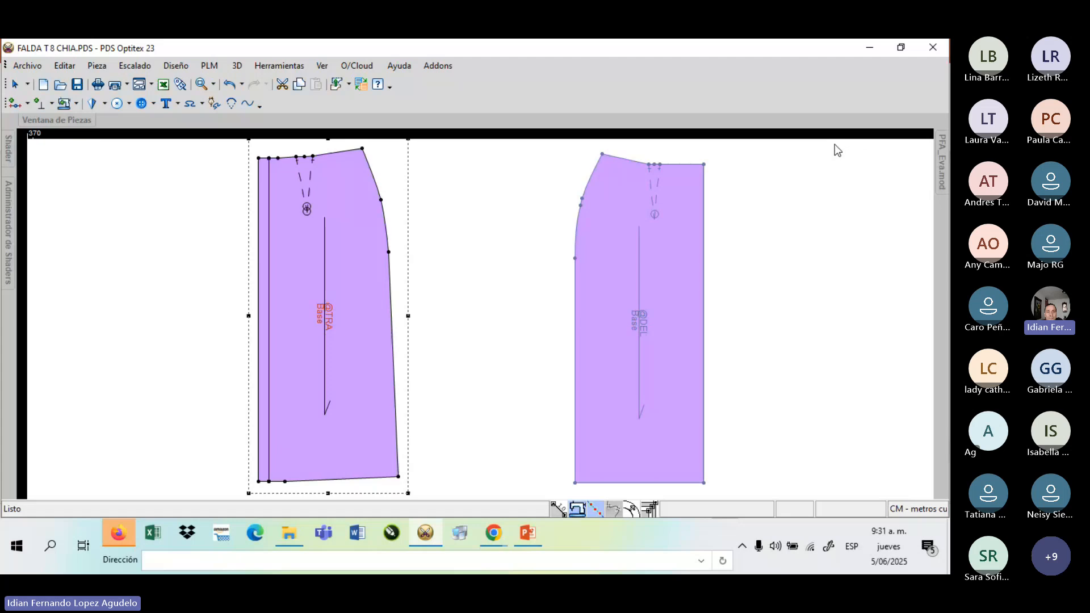
click(583, 198)
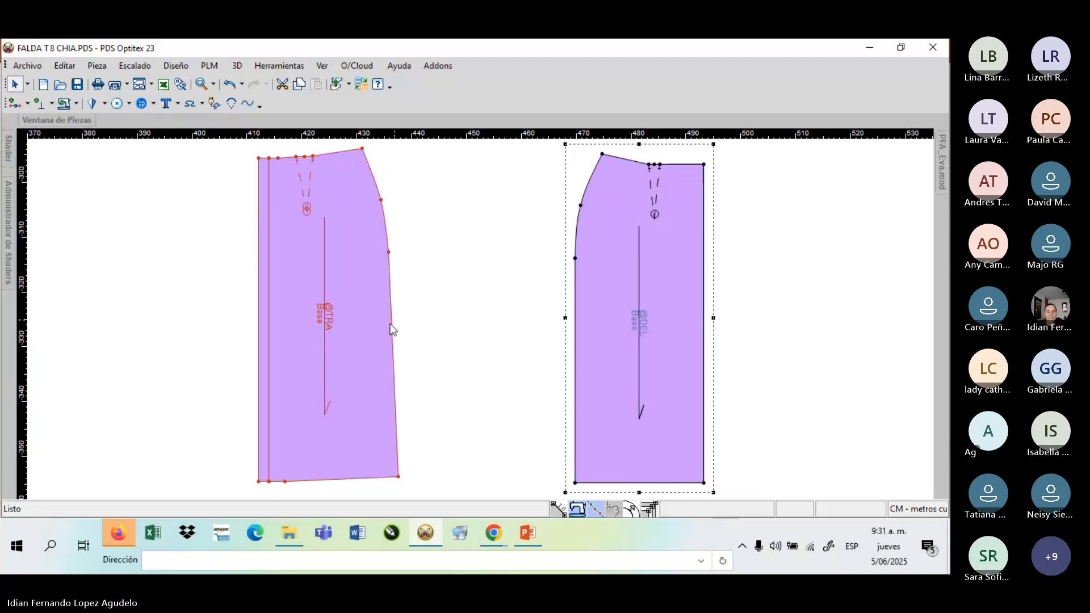
drag(392, 330, 375, 340)
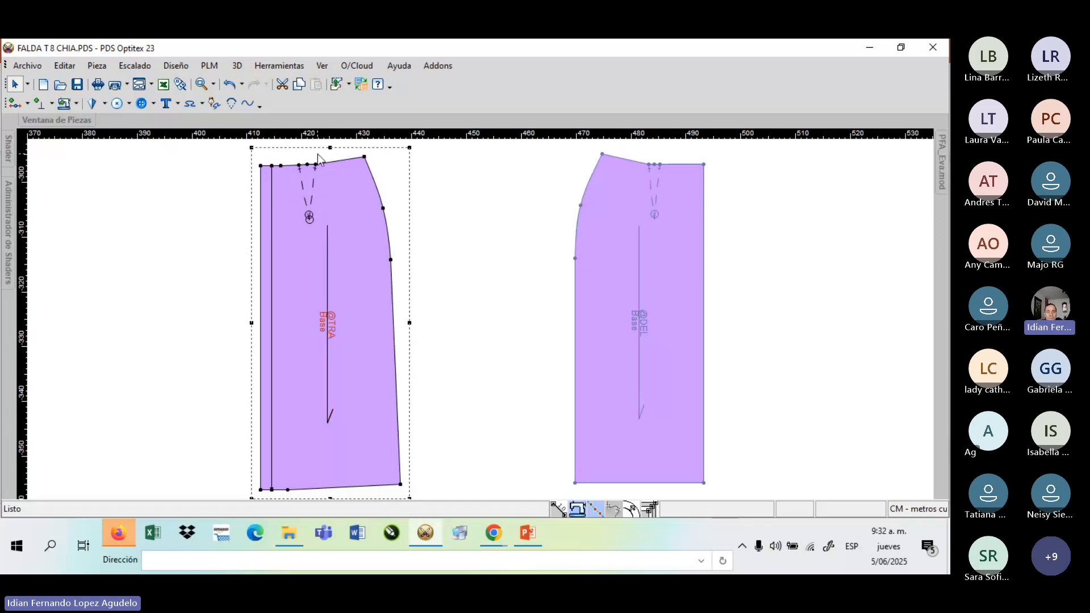
click(309, 214)
key(t)
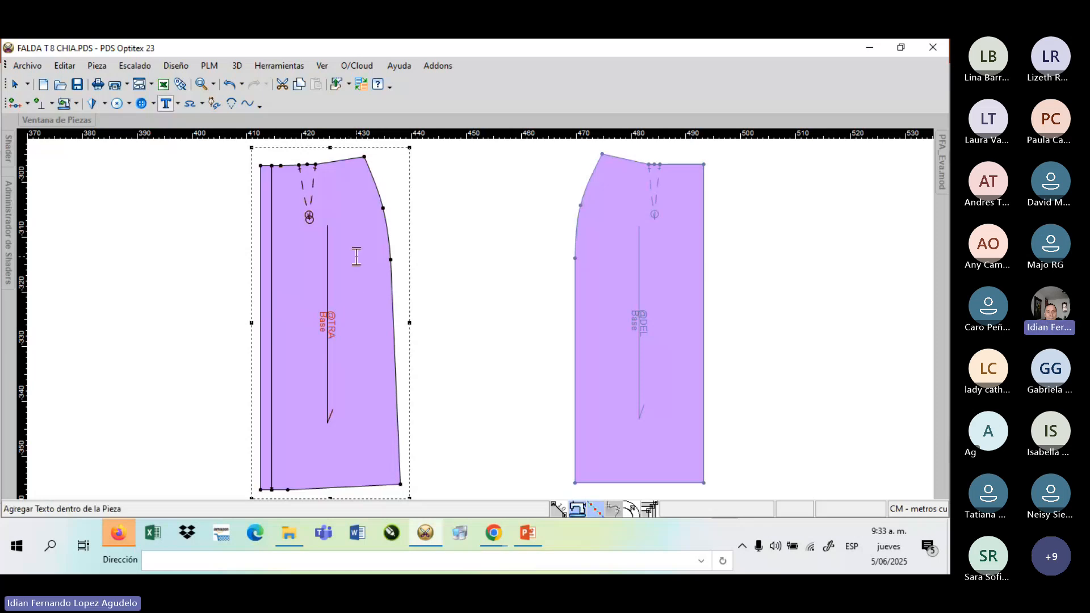
click(357, 256)
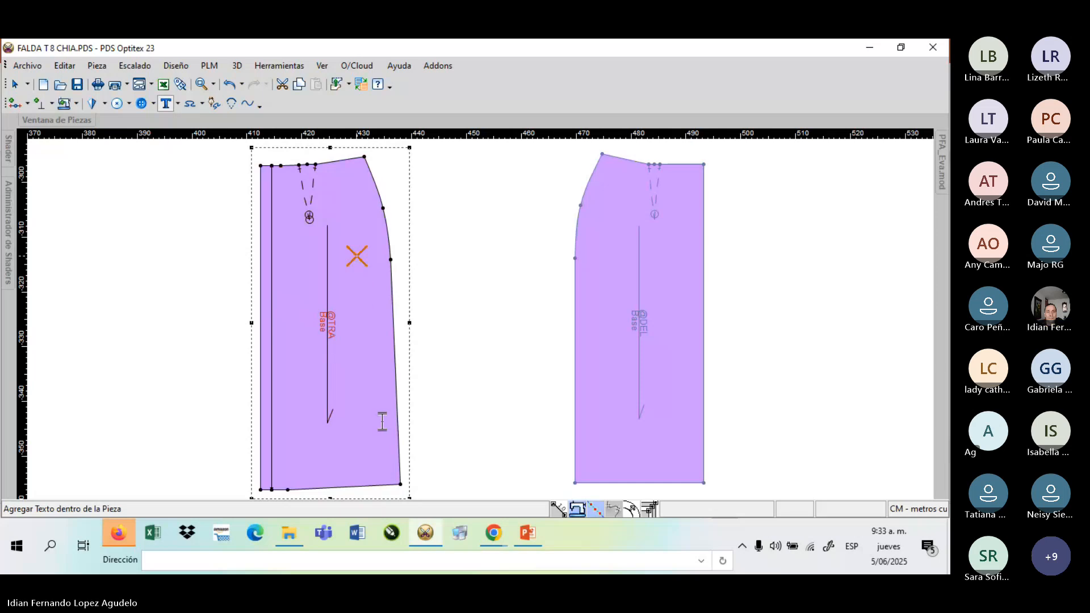
click(362, 382)
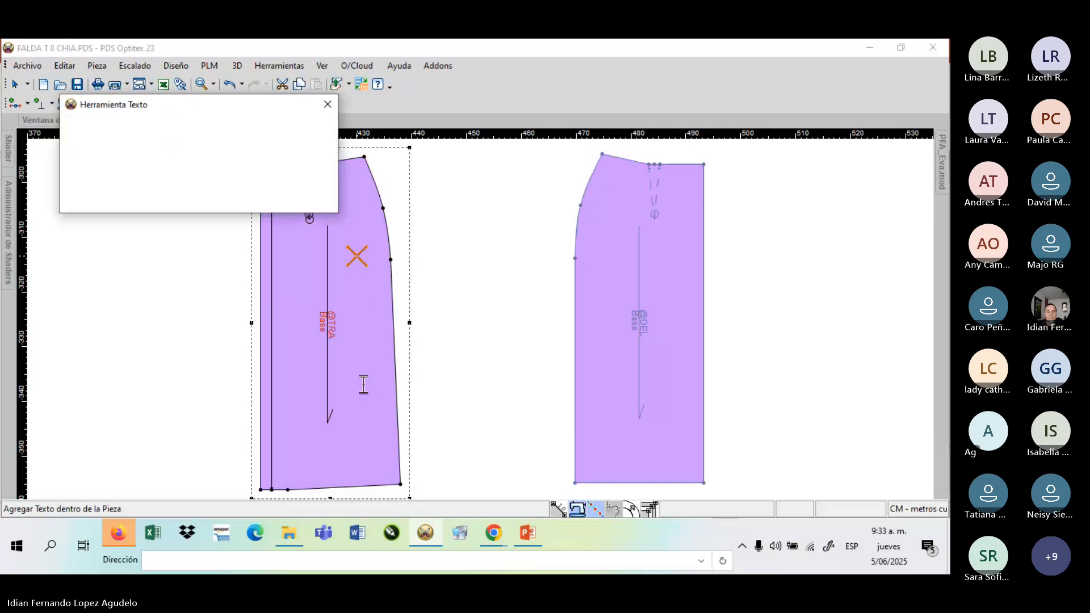
text(6)
click(239, 202)
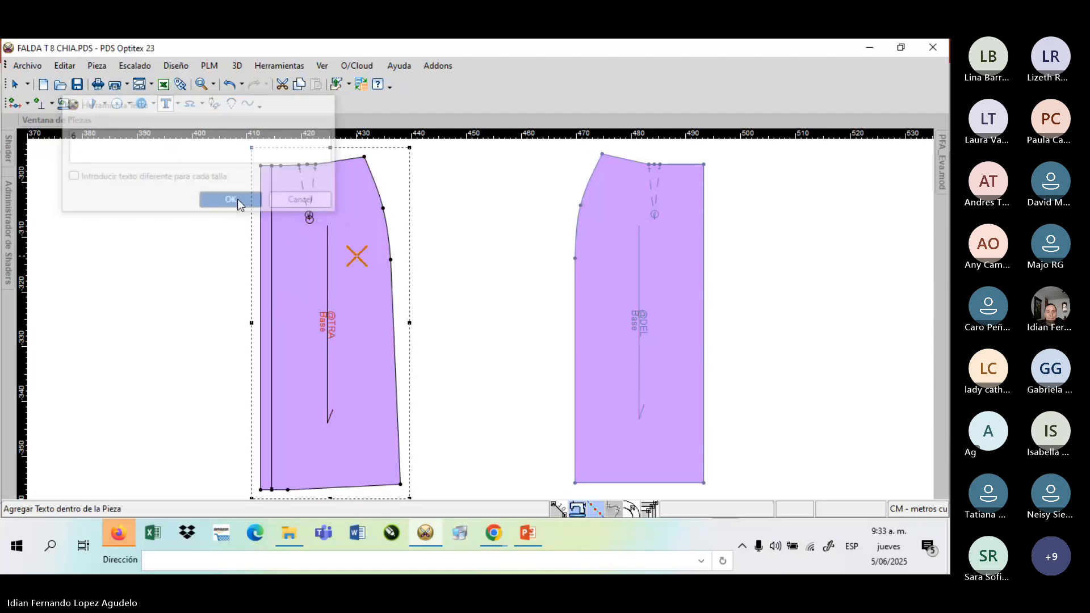
click(133, 208)
drag(123, 209, 105, 209)
text(2)
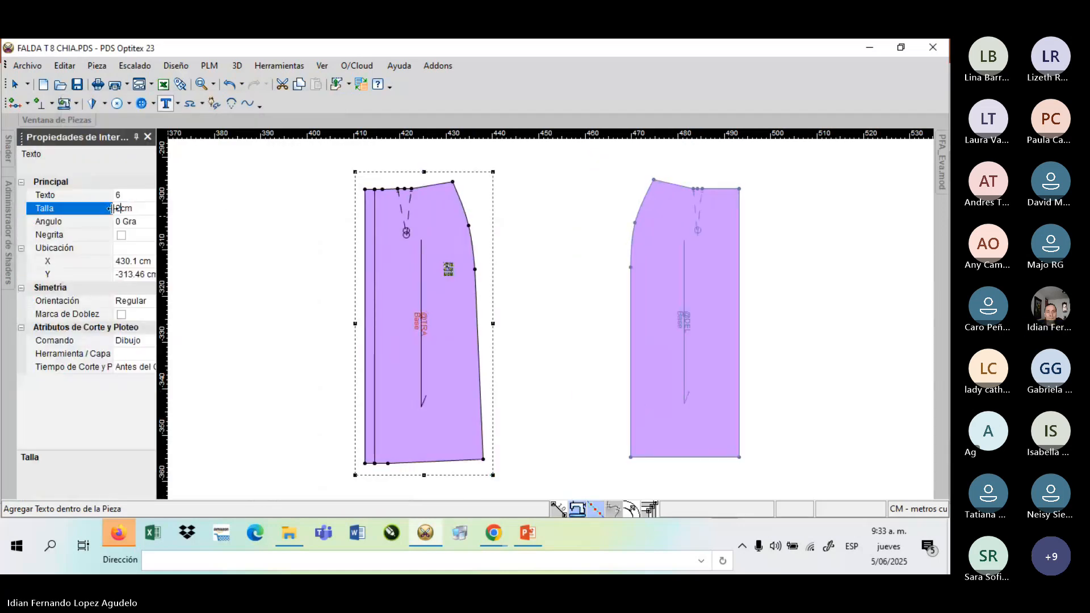
key(Return)
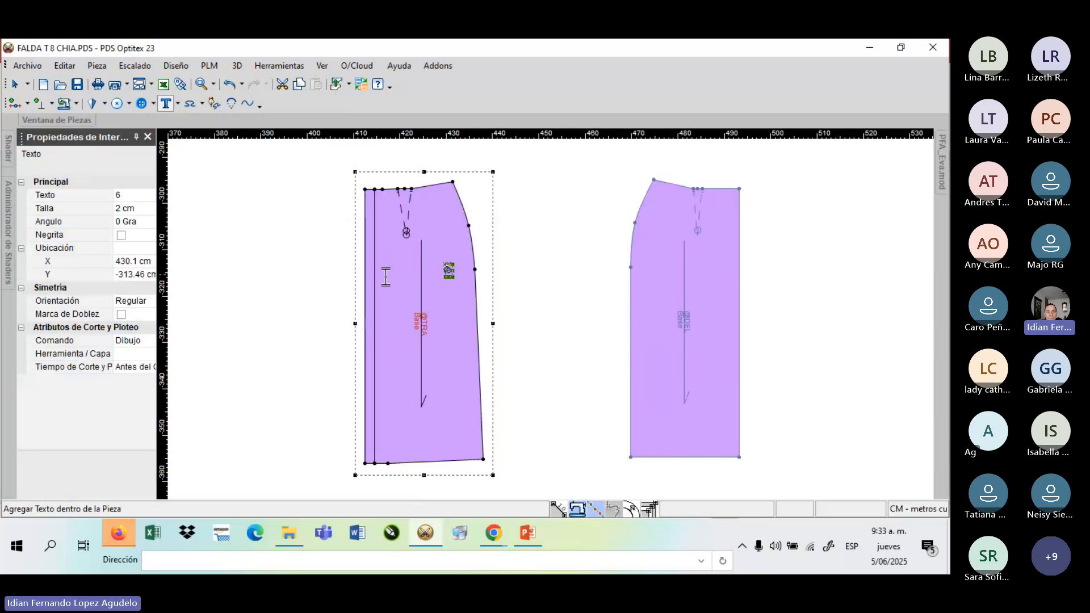
click(449, 284)
text(8 b)
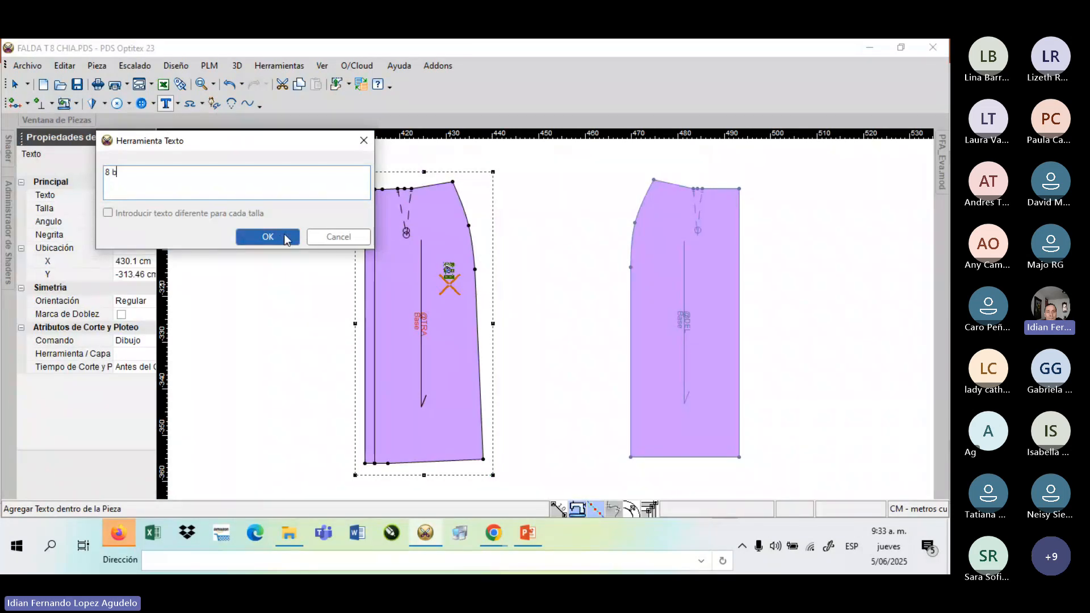
click(281, 241)
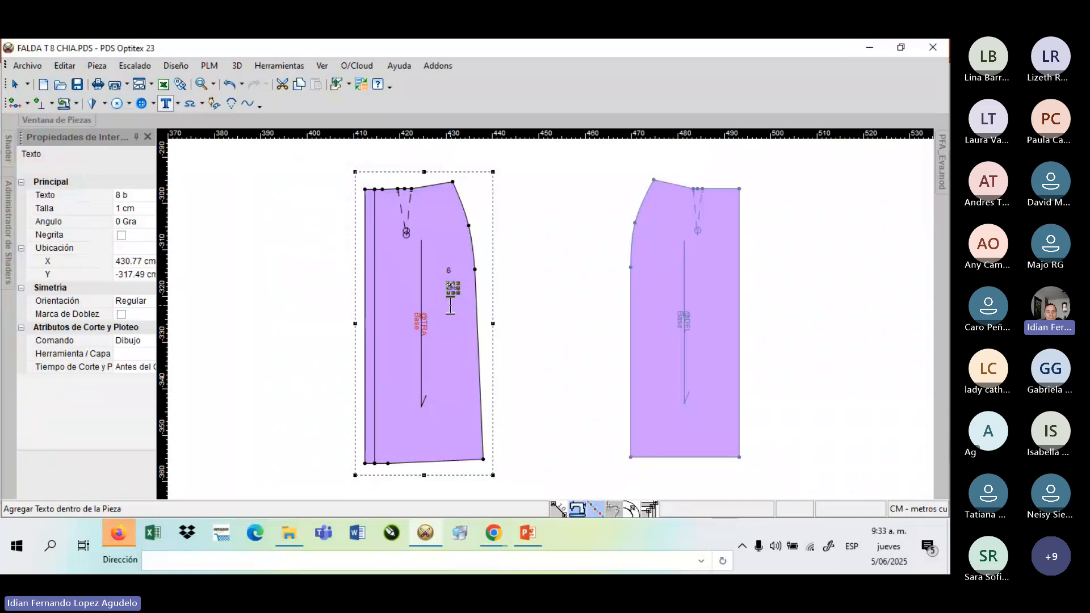
click(450, 305)
text(1)
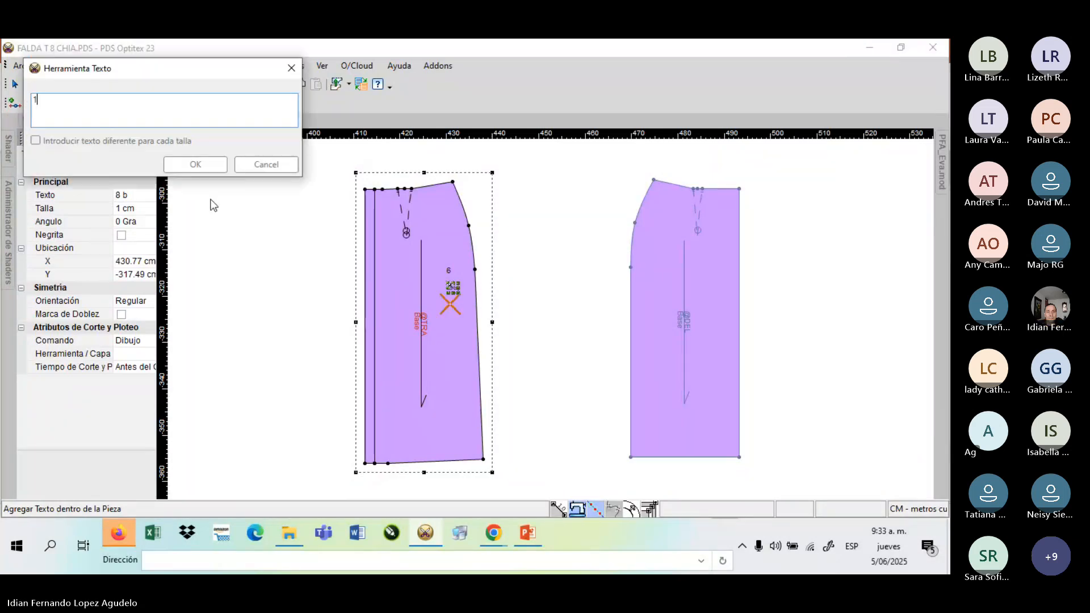
text(0)
click(195, 164)
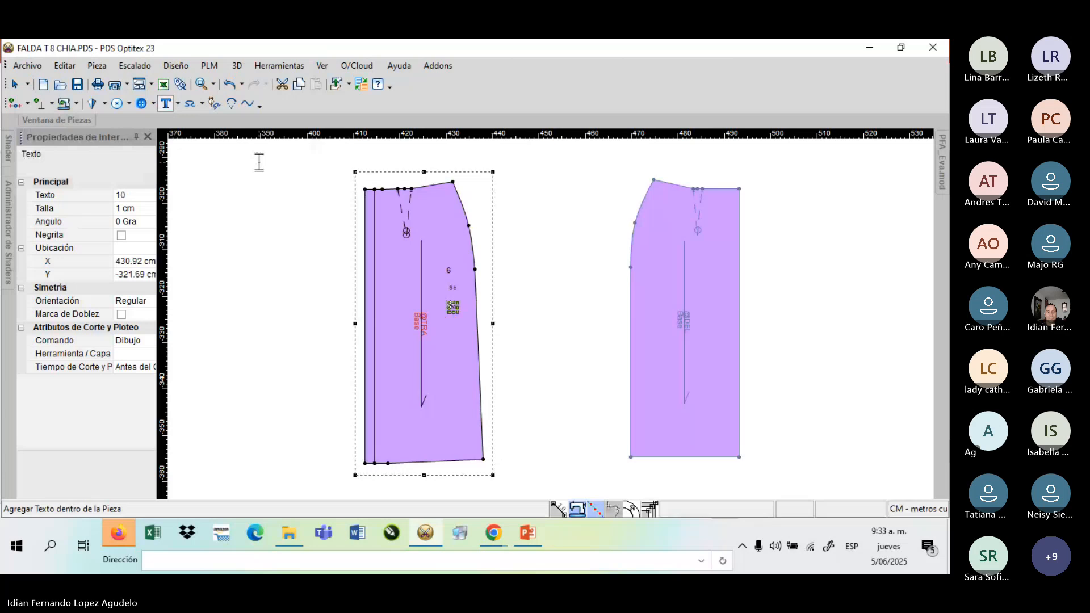
click(120, 208)
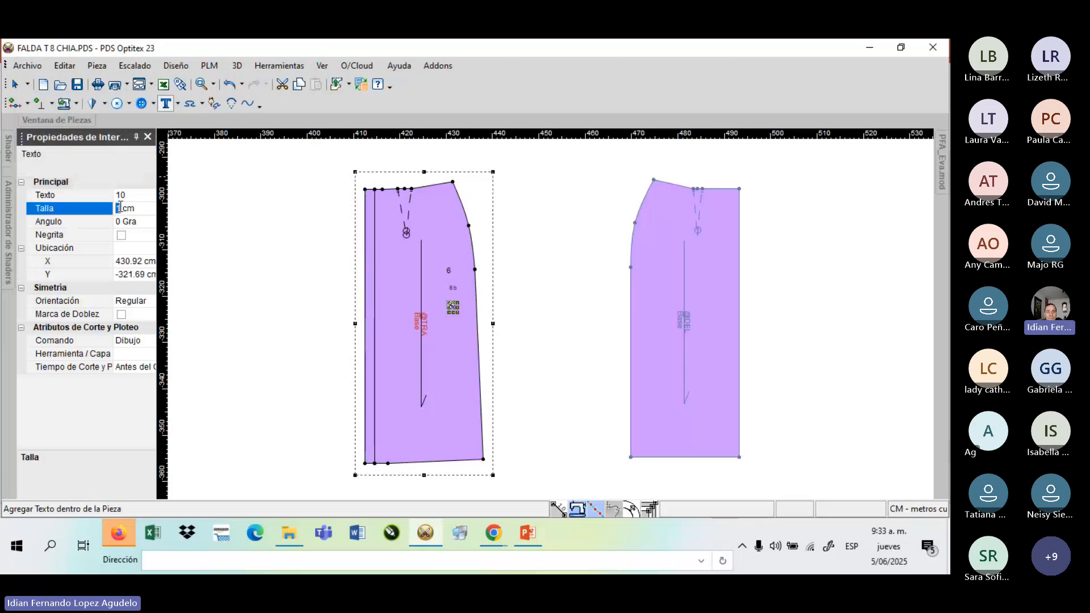
text(2)
click(454, 309)
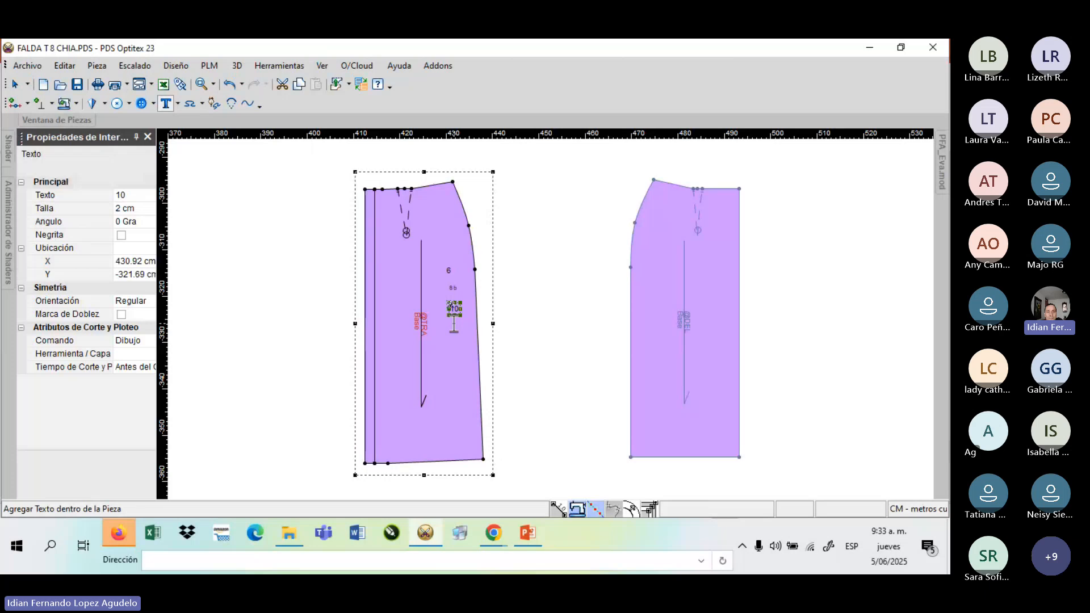
click(454, 324)
text(1)
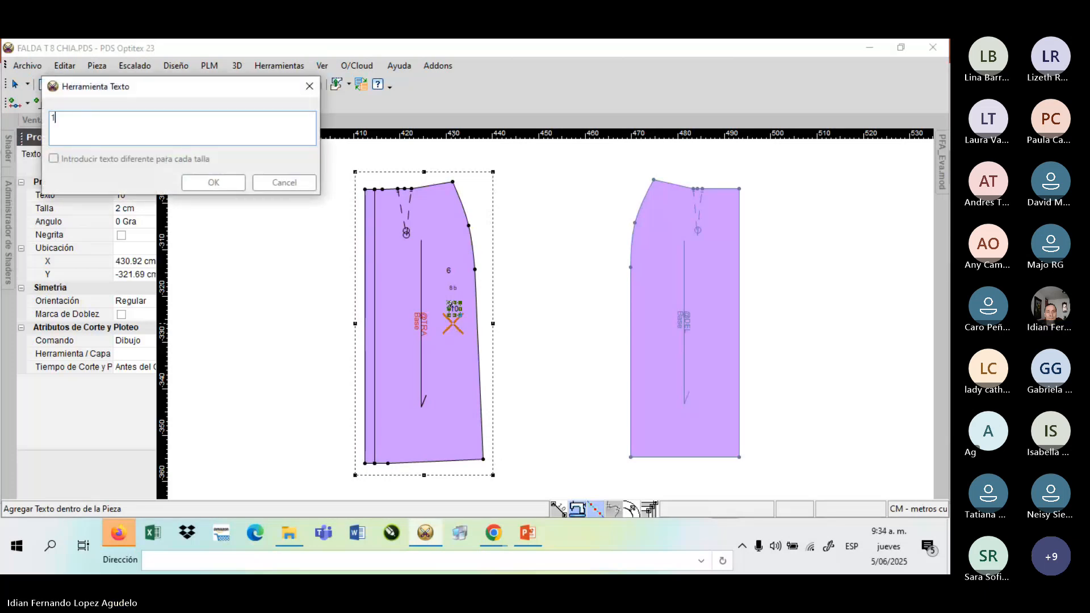
text(2)
key(Return)
click(213, 182)
click(108, 208)
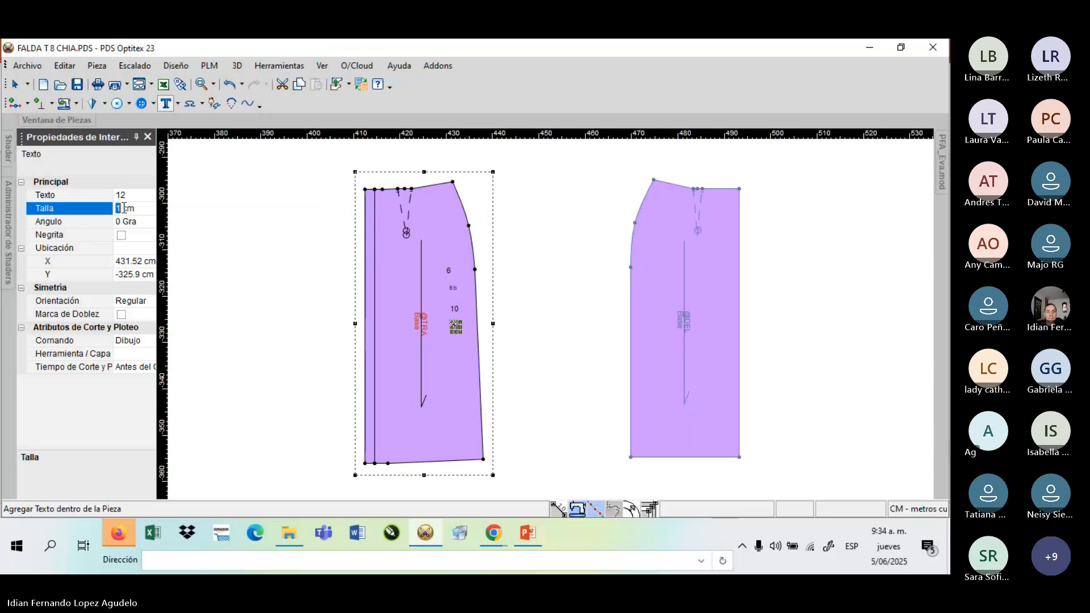
text(2)
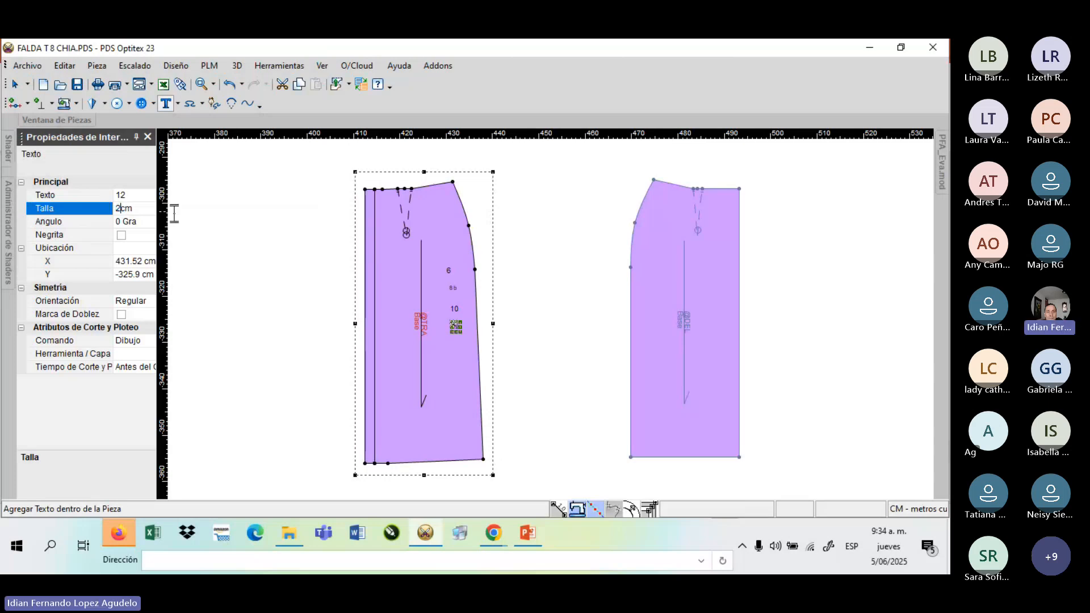
key(Return)
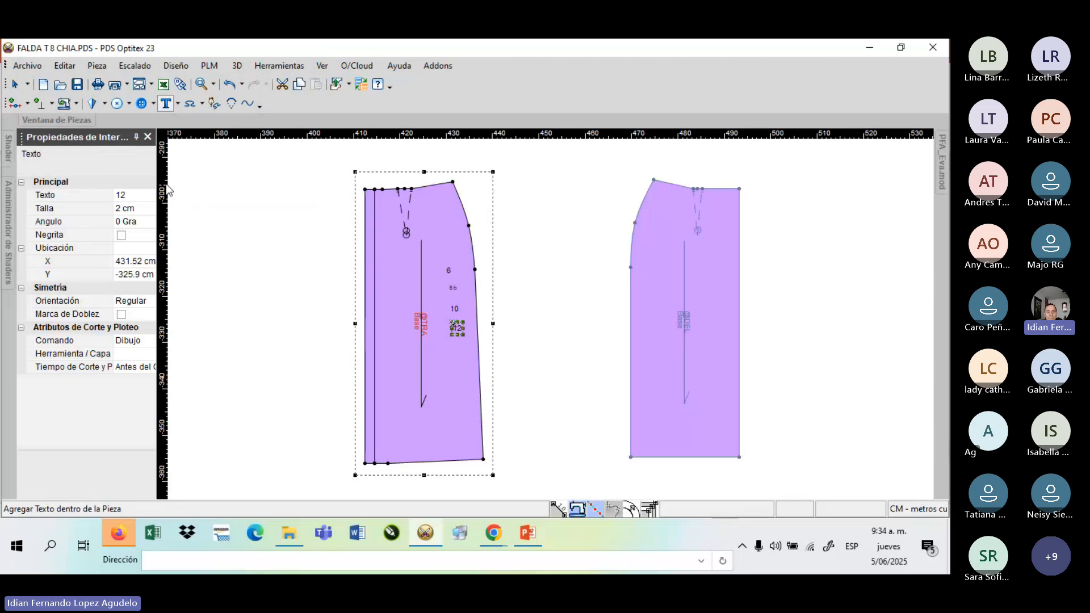
click(455, 347)
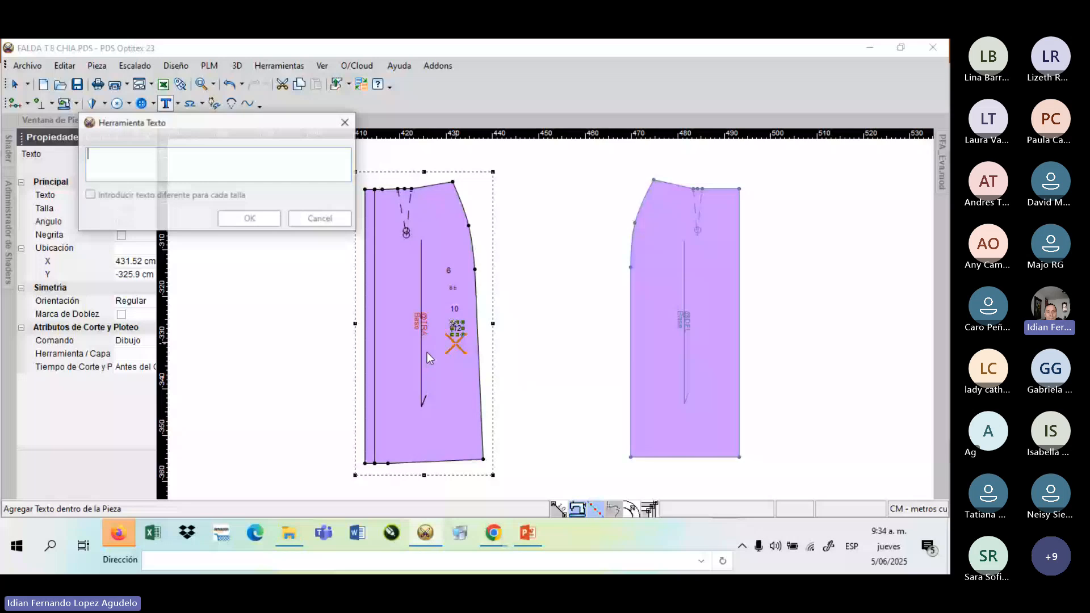
text(14)
click(250, 218)
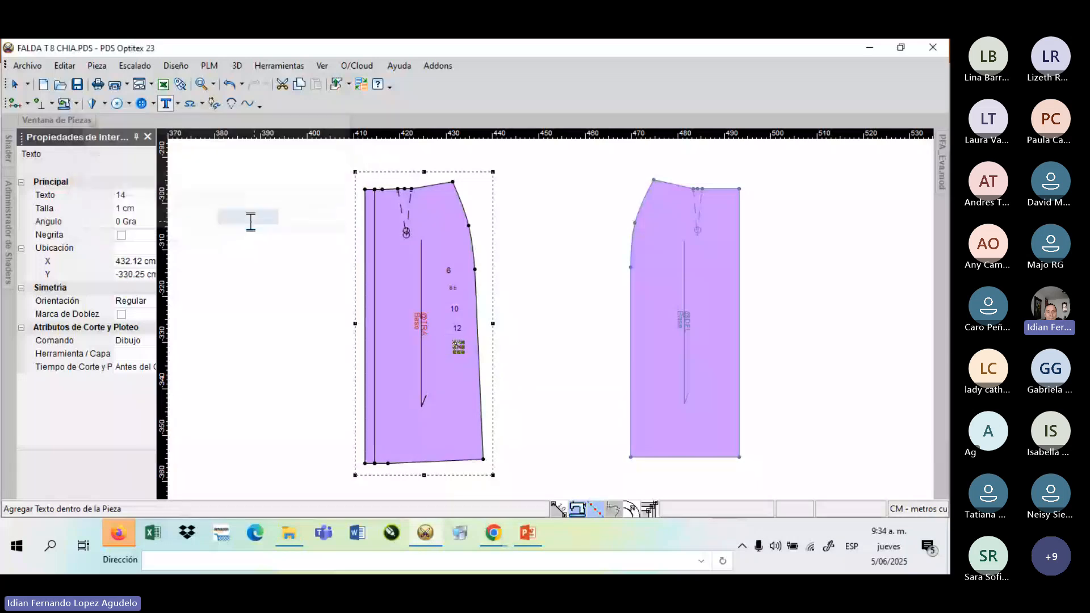
click(109, 209)
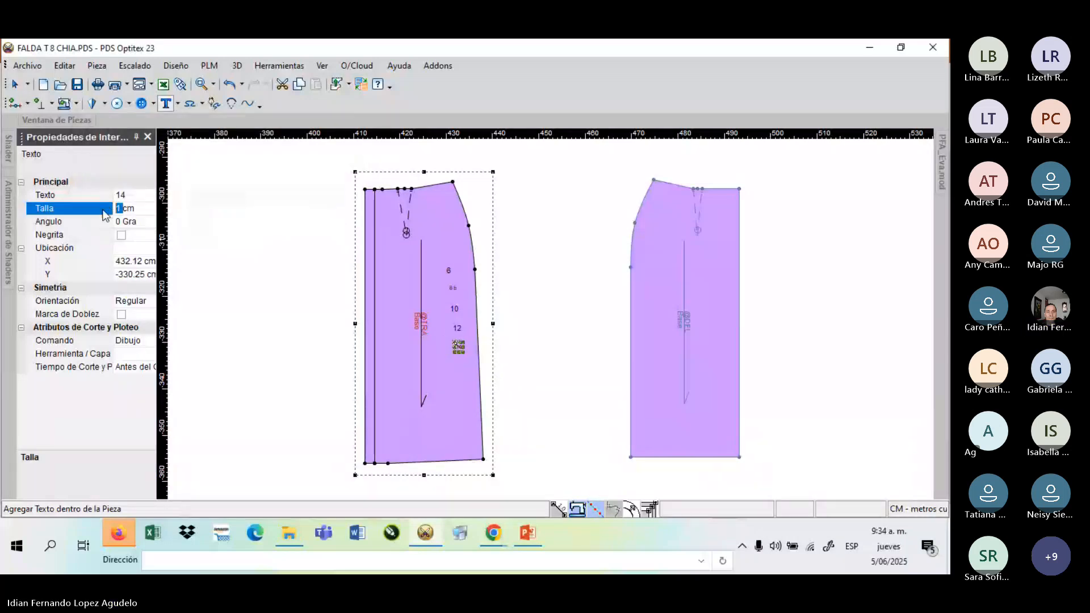
text(2)
key(Return)
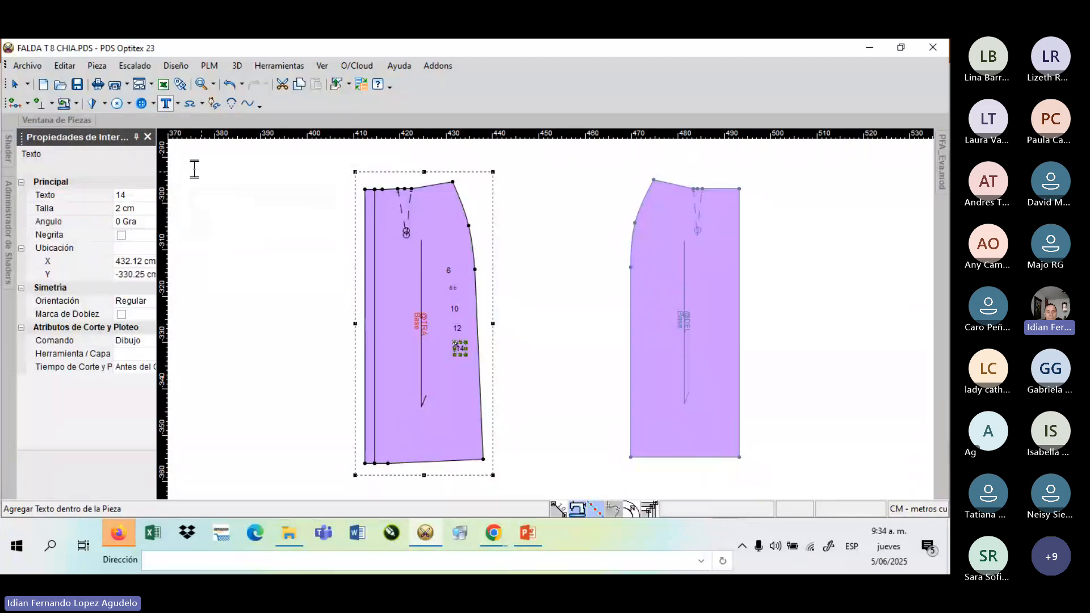
right_click(433, 291)
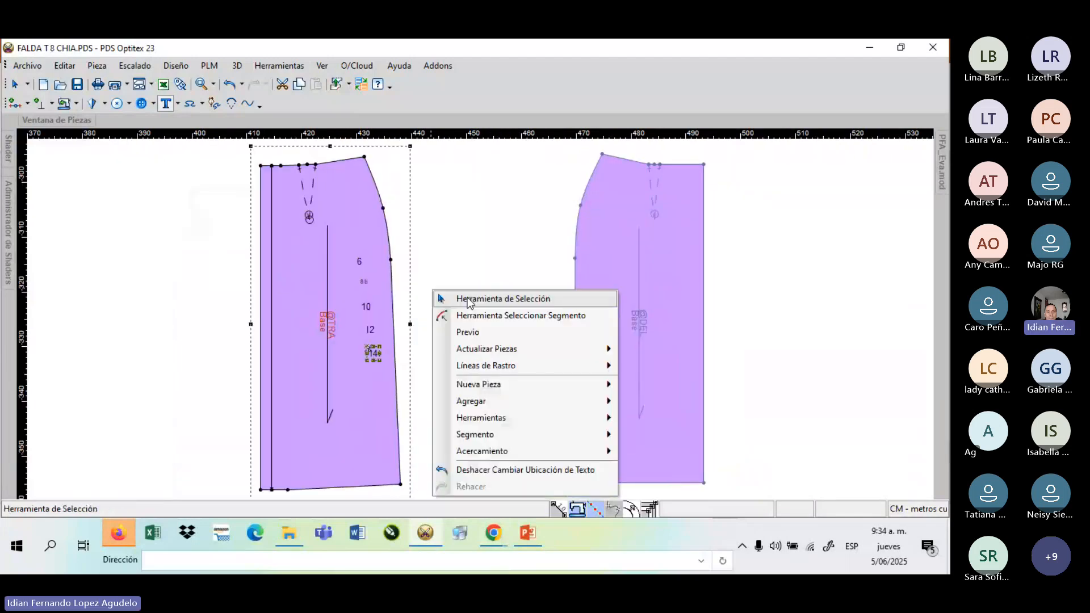
click(469, 301)
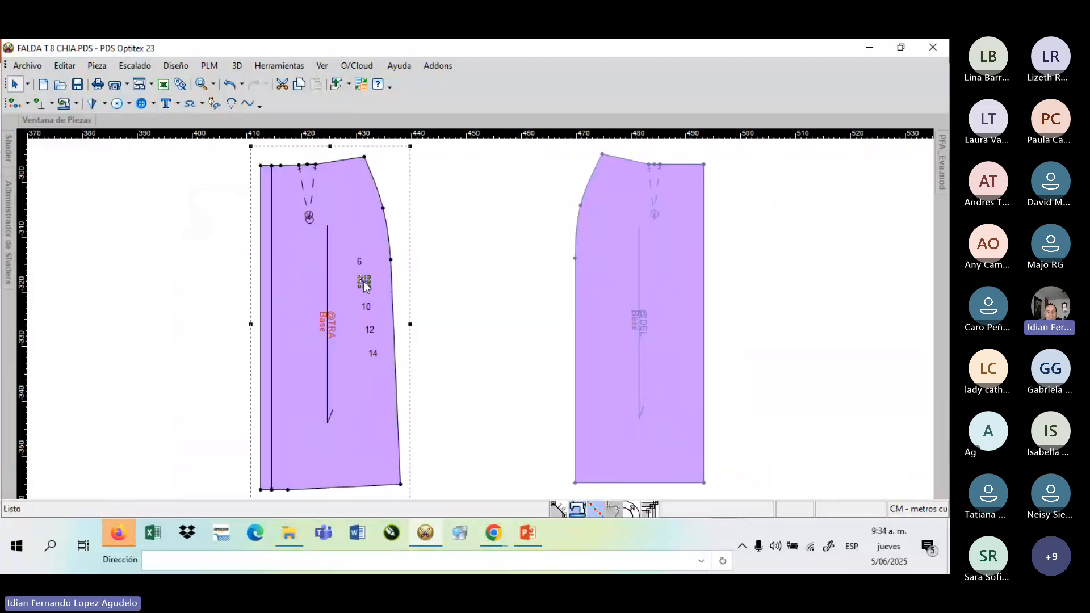
double_click(364, 286)
click(106, 208)
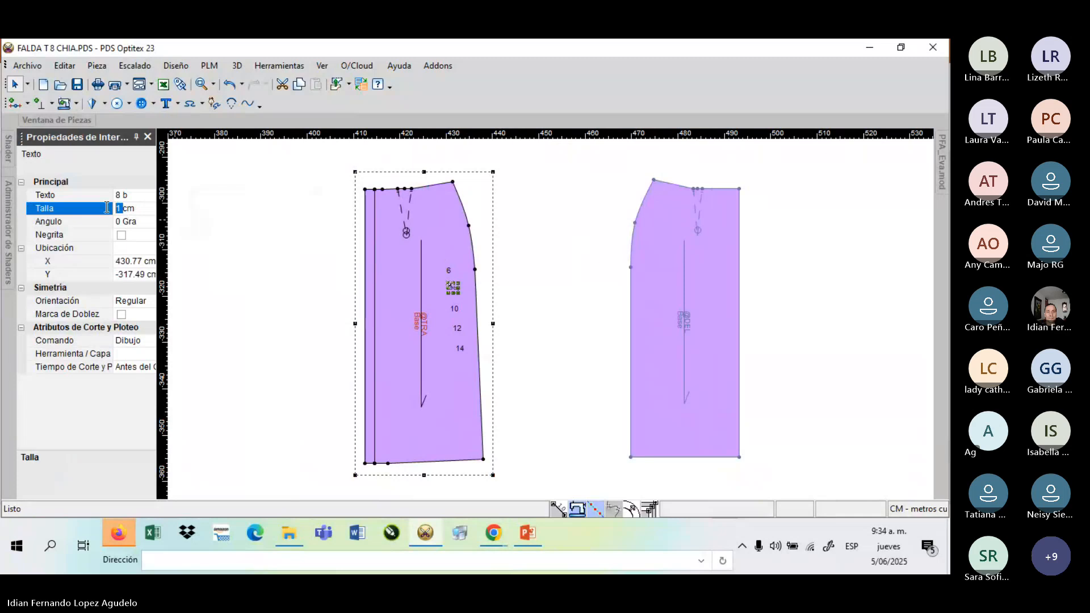
click(148, 137)
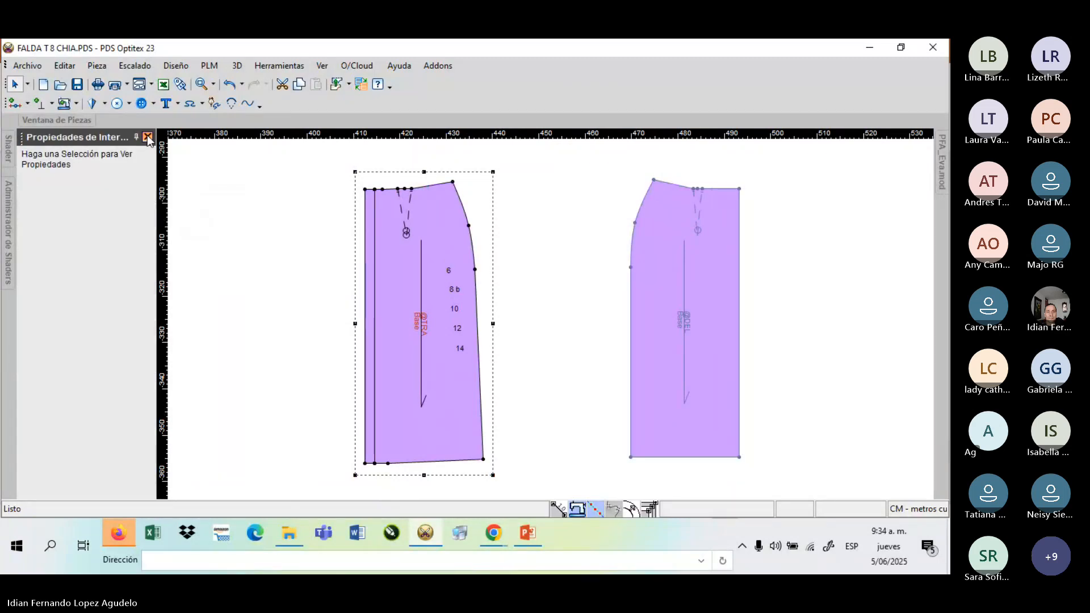
click(147, 137)
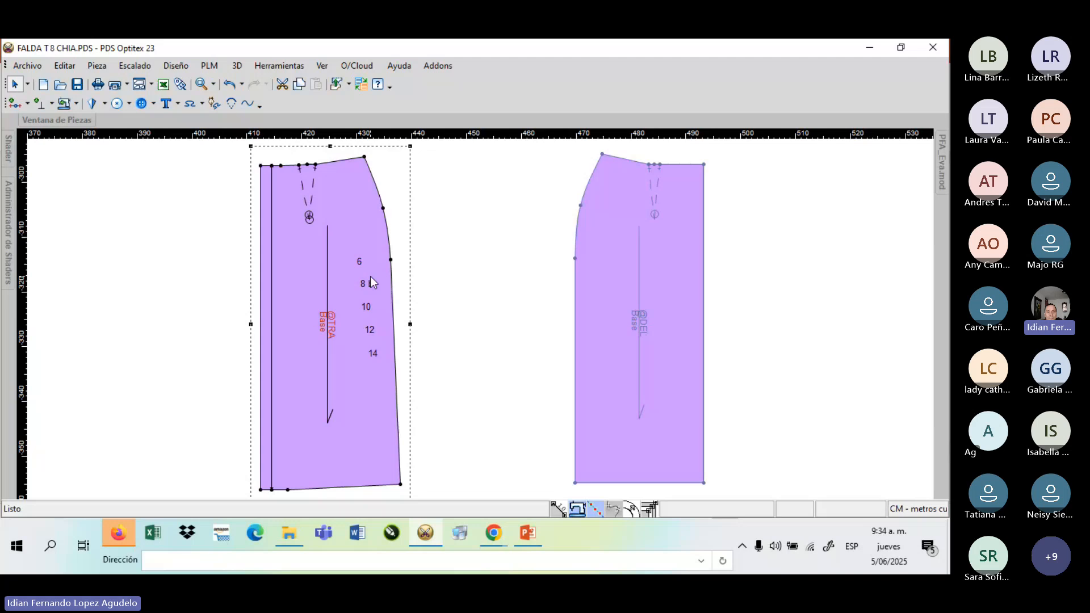
scroll(371, 278, down, 1)
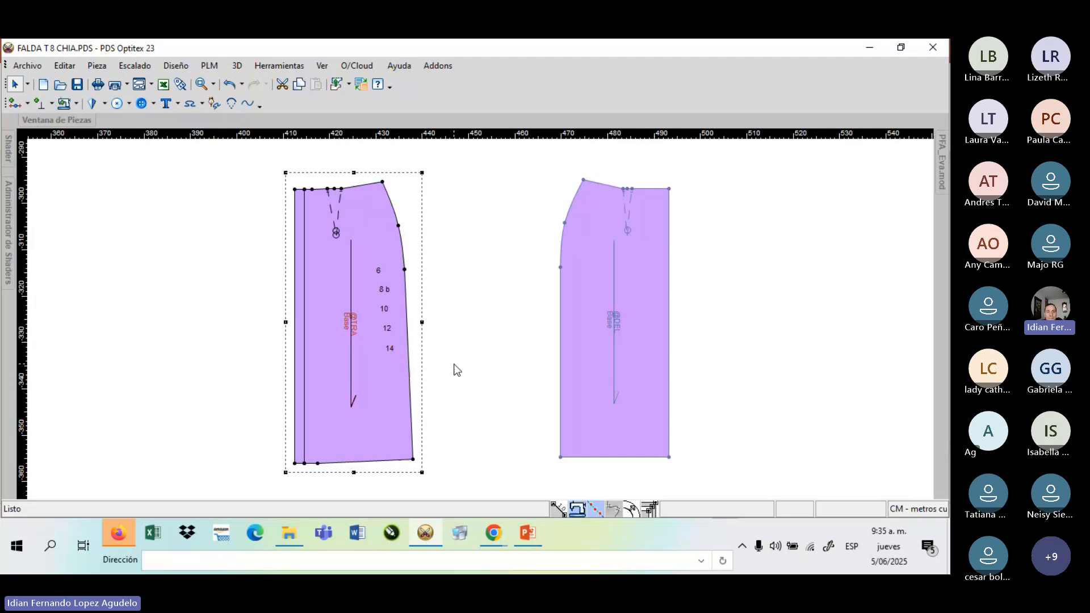
mouse_move(504, 532)
scroll(490, 336, down, 2)
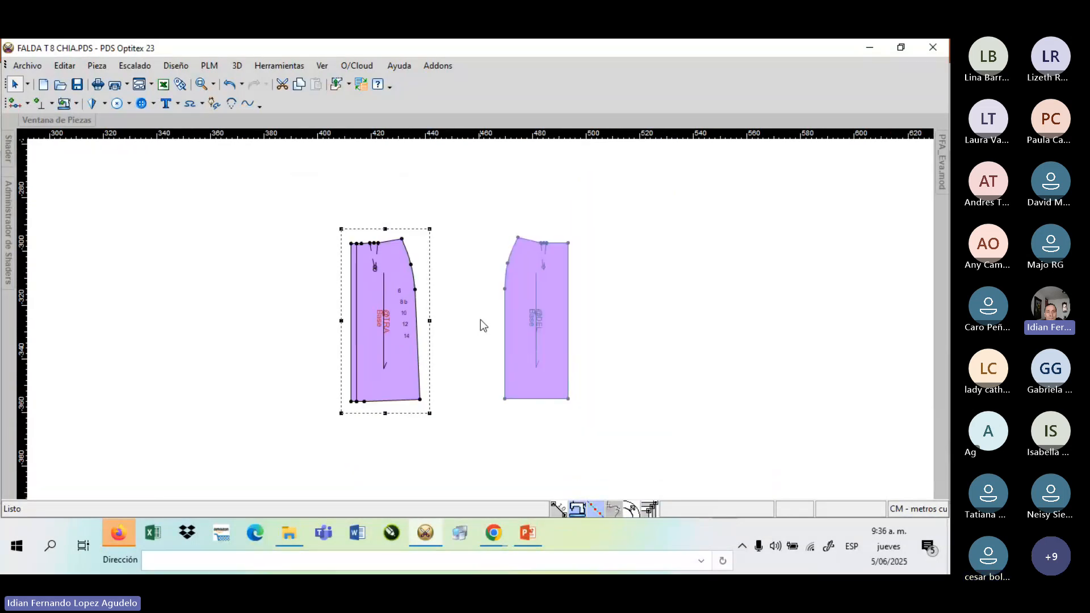
scroll(481, 321, down, 2)
scroll(480, 319, down, 1)
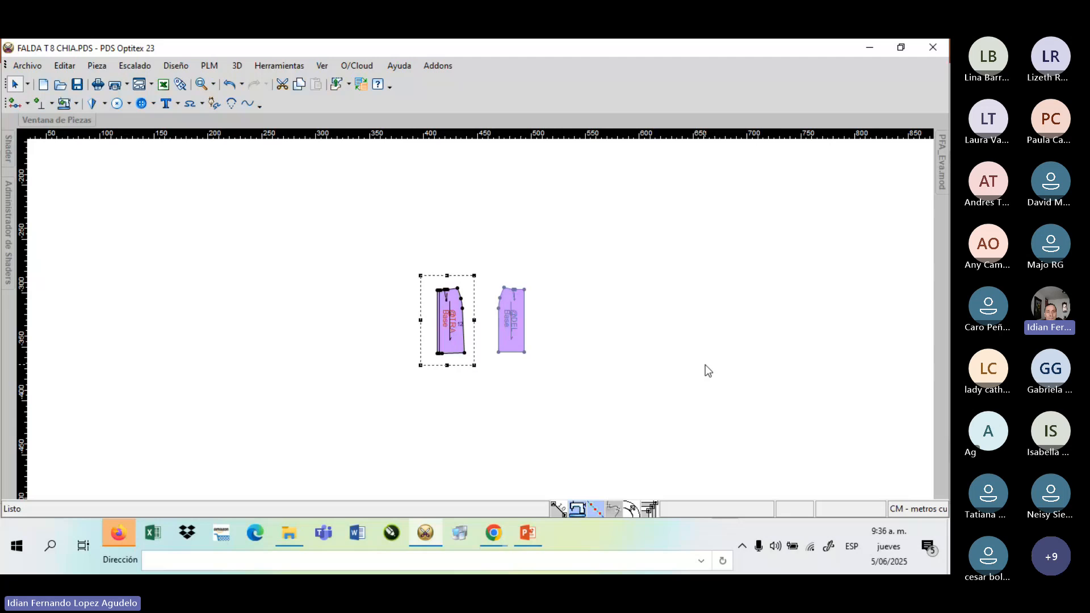
key(Home)
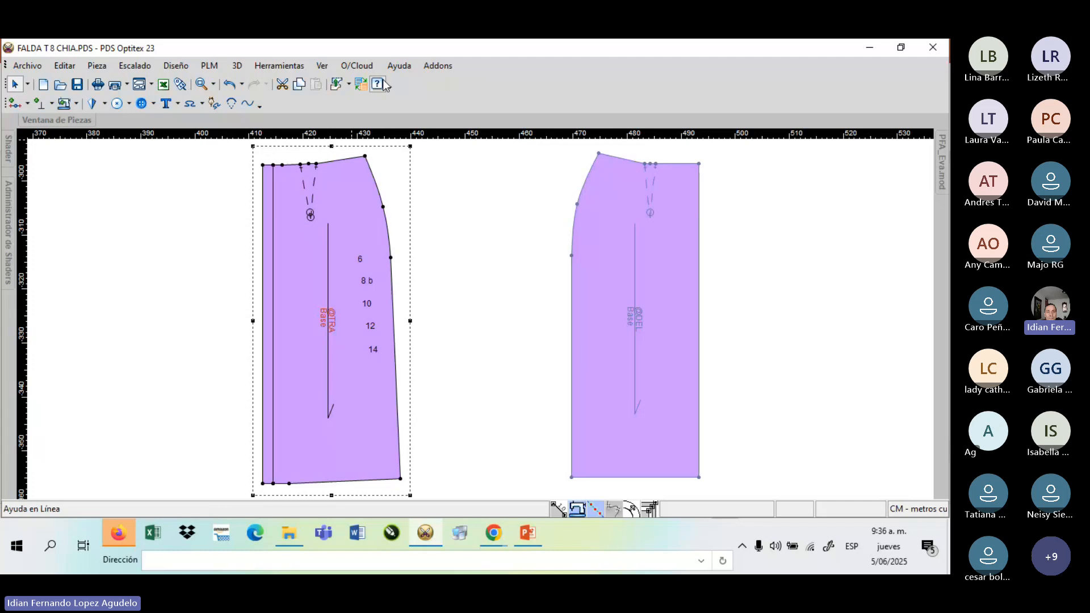
- Hide the General toolbar and restore it
right_click(502, 81)
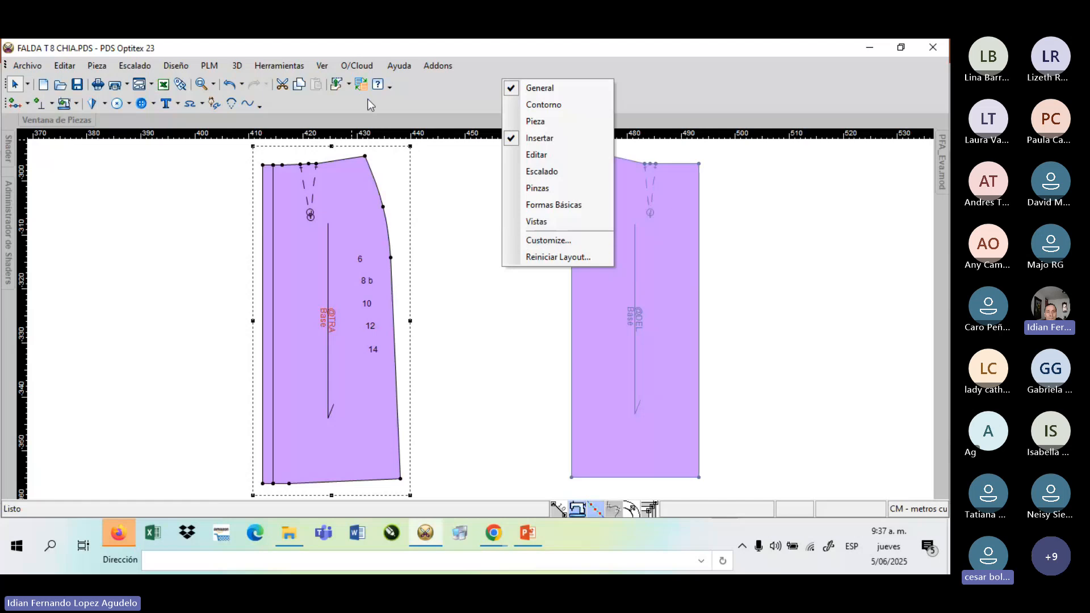
click(514, 87)
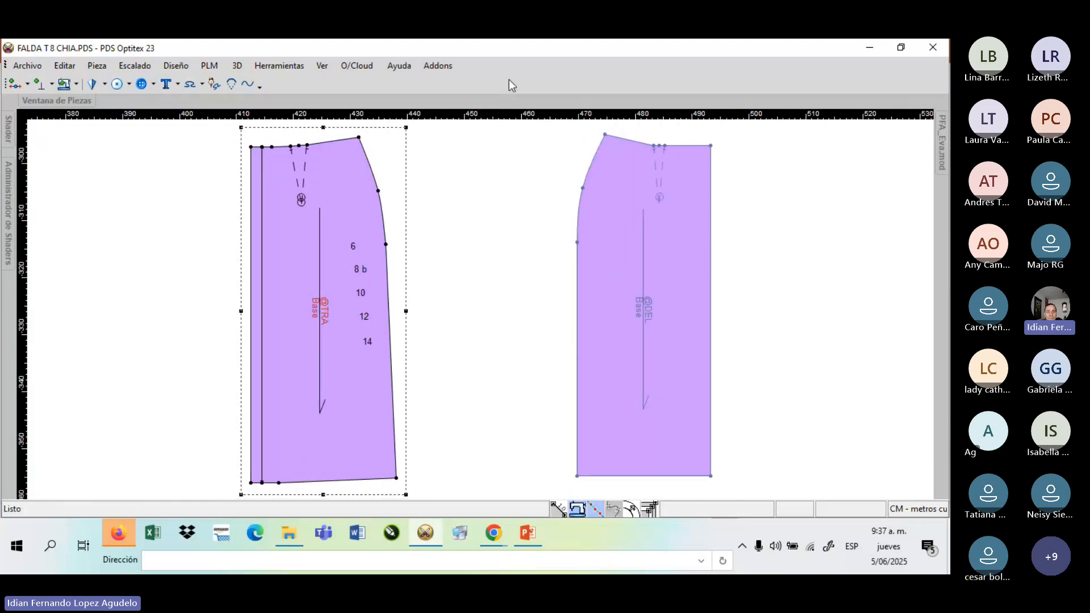
right_click(509, 81)
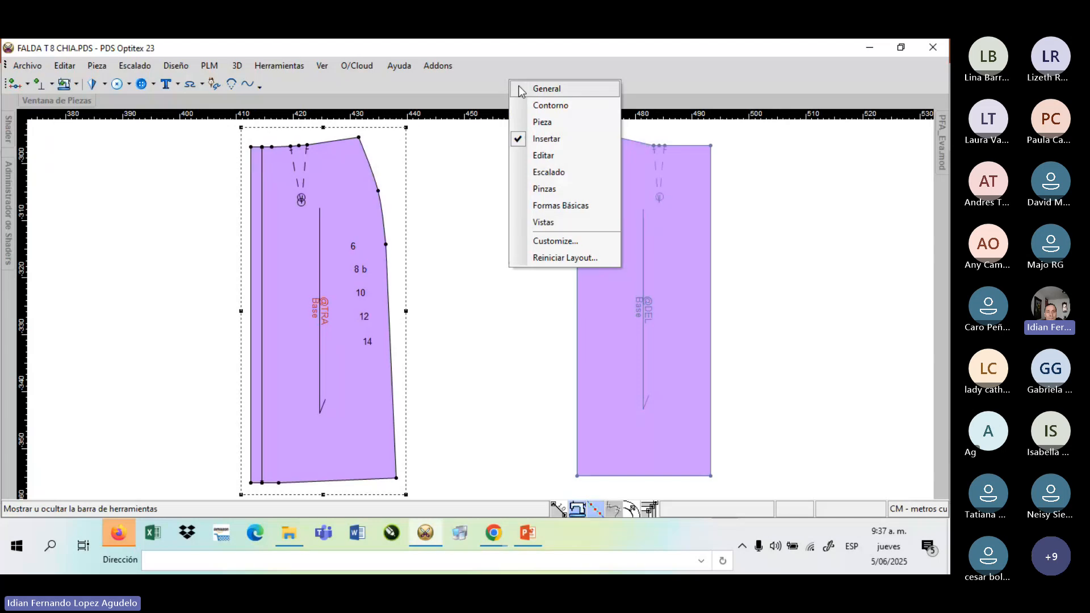
click(519, 87)
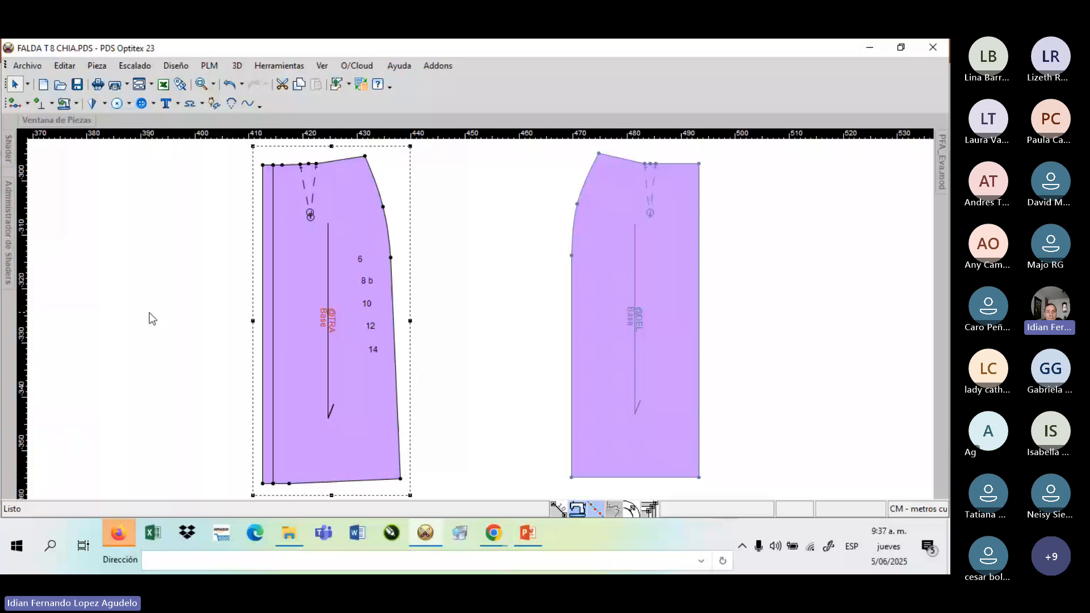
- Open the size table to examine its entries, and close it without changing anything
click(134, 66)
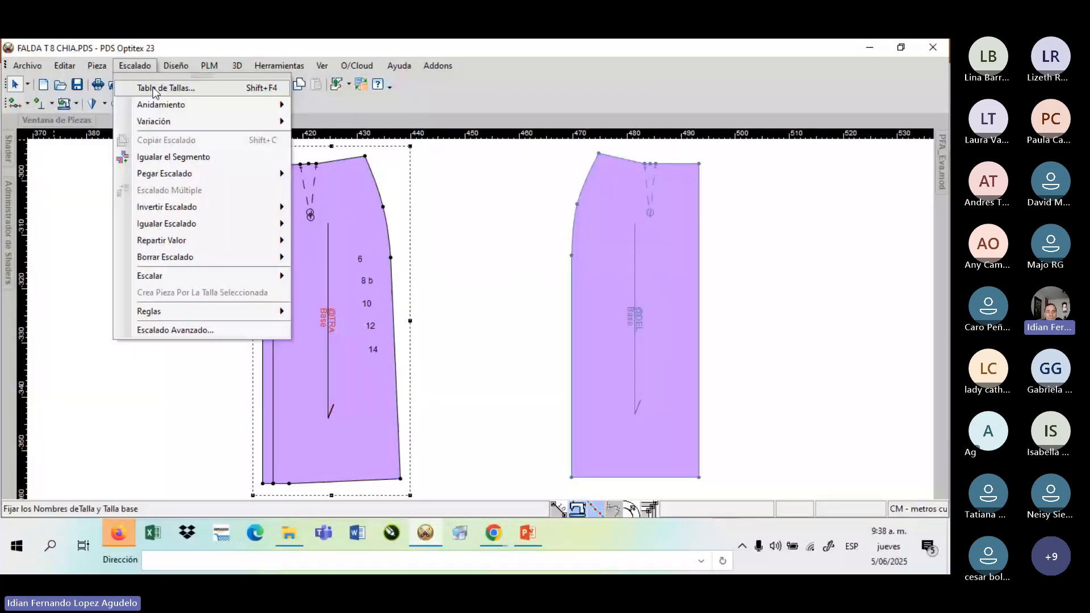
click(154, 89)
drag(416, 80, 322, 199)
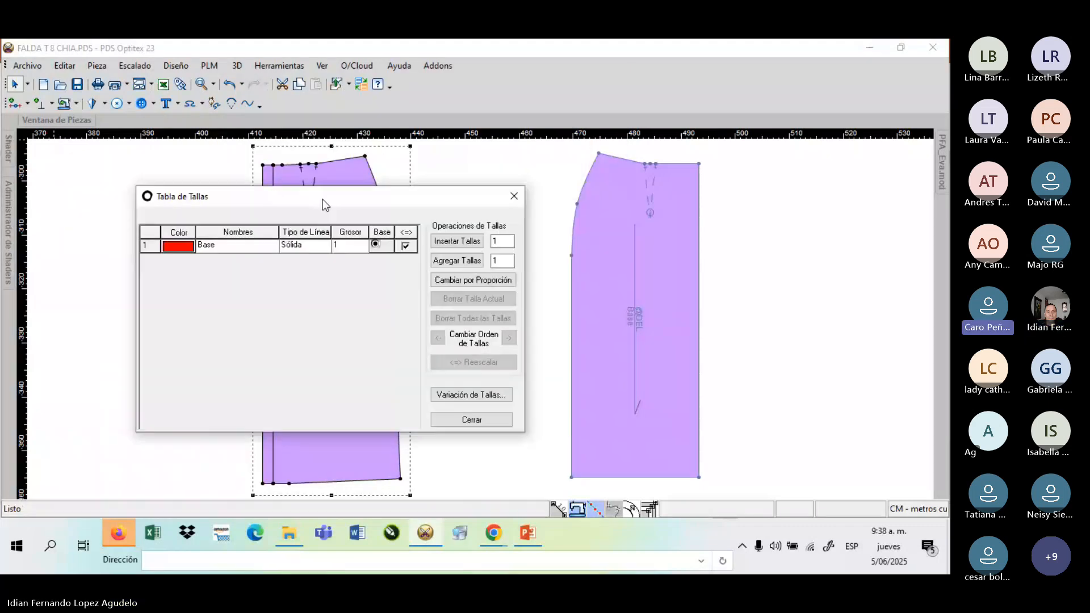
click(471, 420)
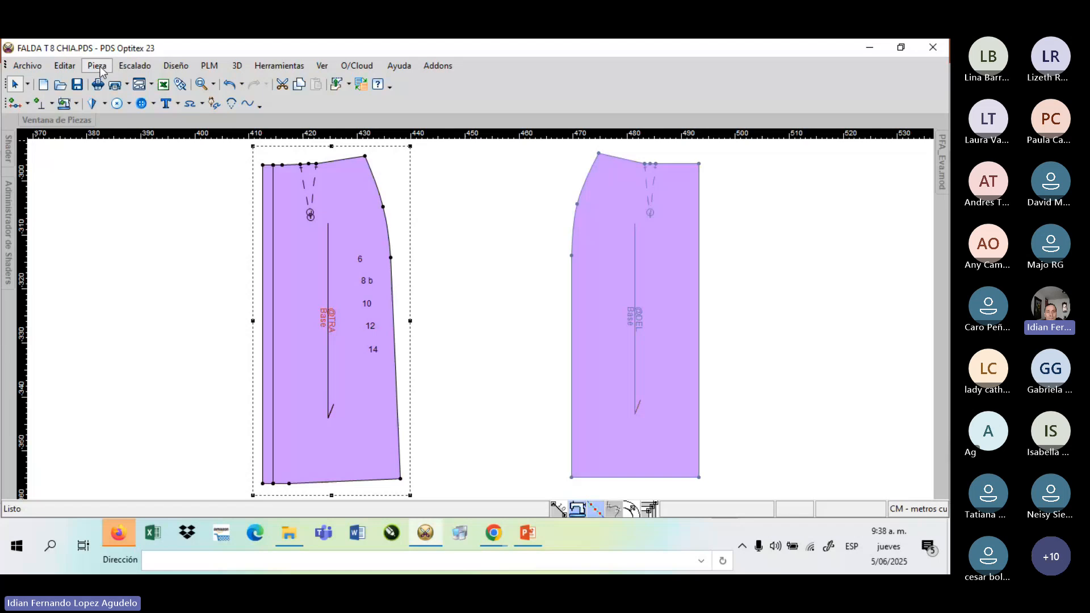
click(134, 67)
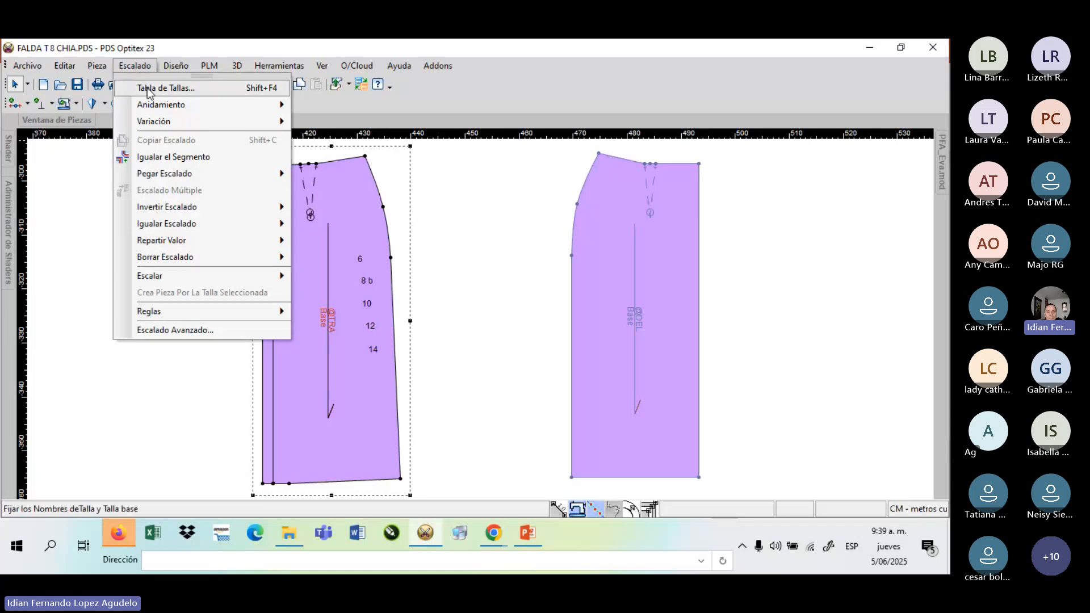
click(148, 91)
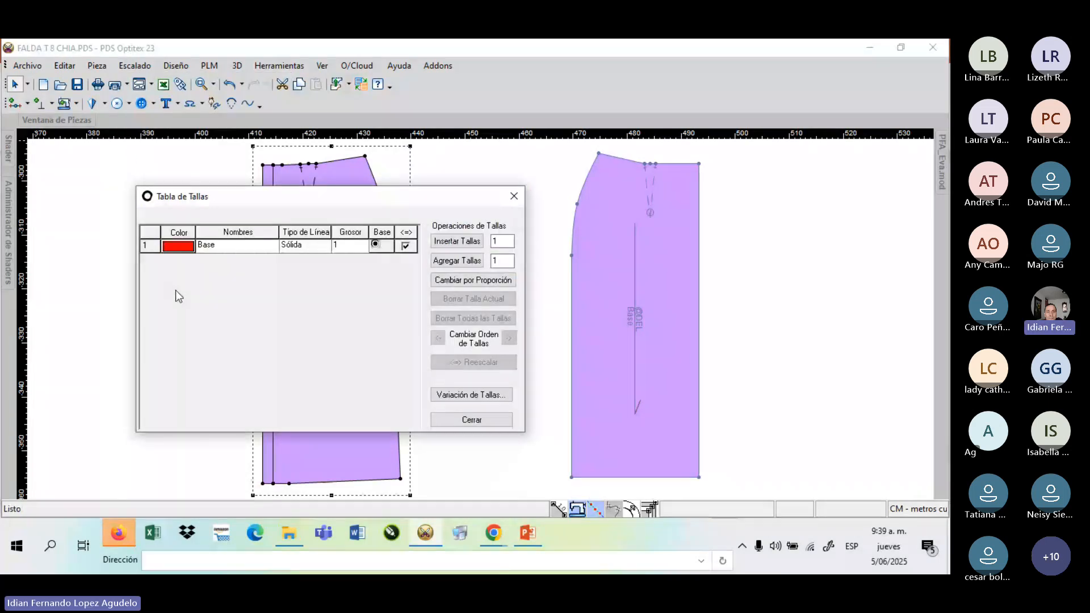
drag(227, 193, 248, 179)
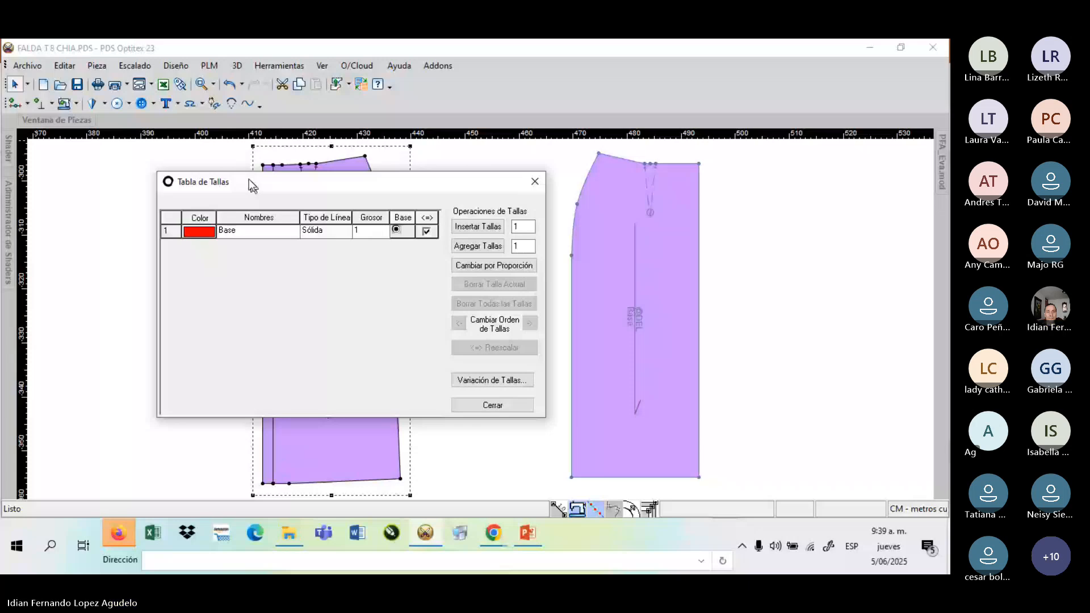
drag(249, 179, 213, 177)
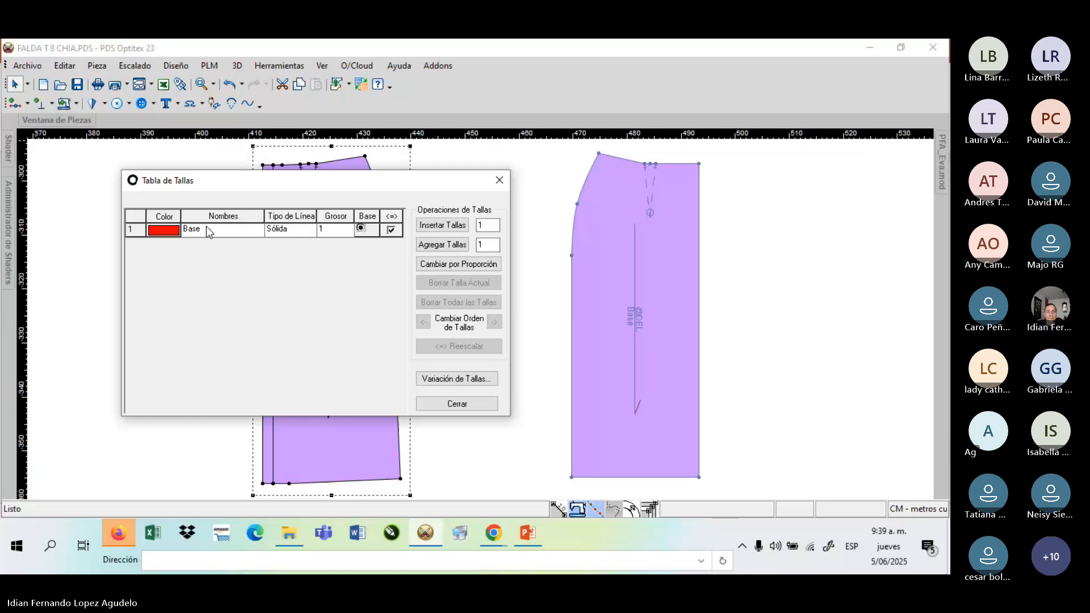
drag(219, 181, 512, 172)
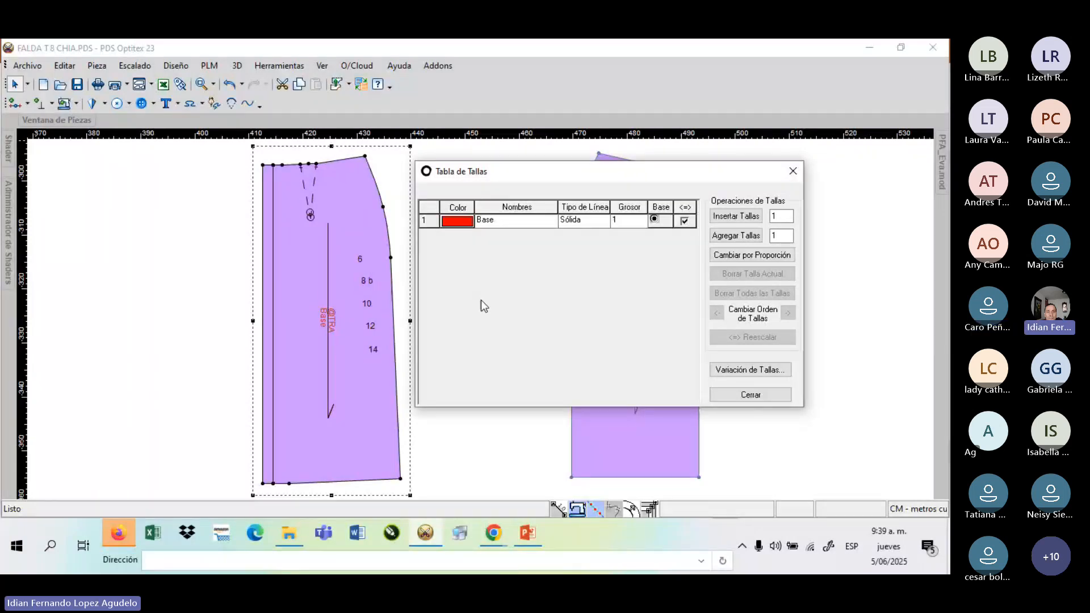
click(487, 221)
text(8)
key(Return)
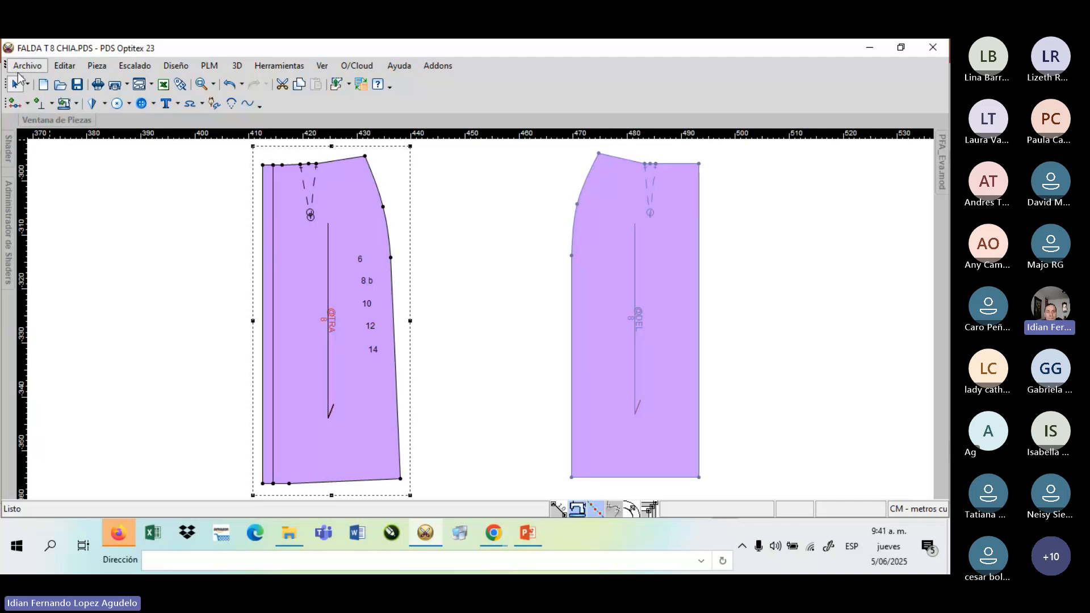
- Reopen the size table, rename the only size as "base" and set its name back to 8
click(130, 66)
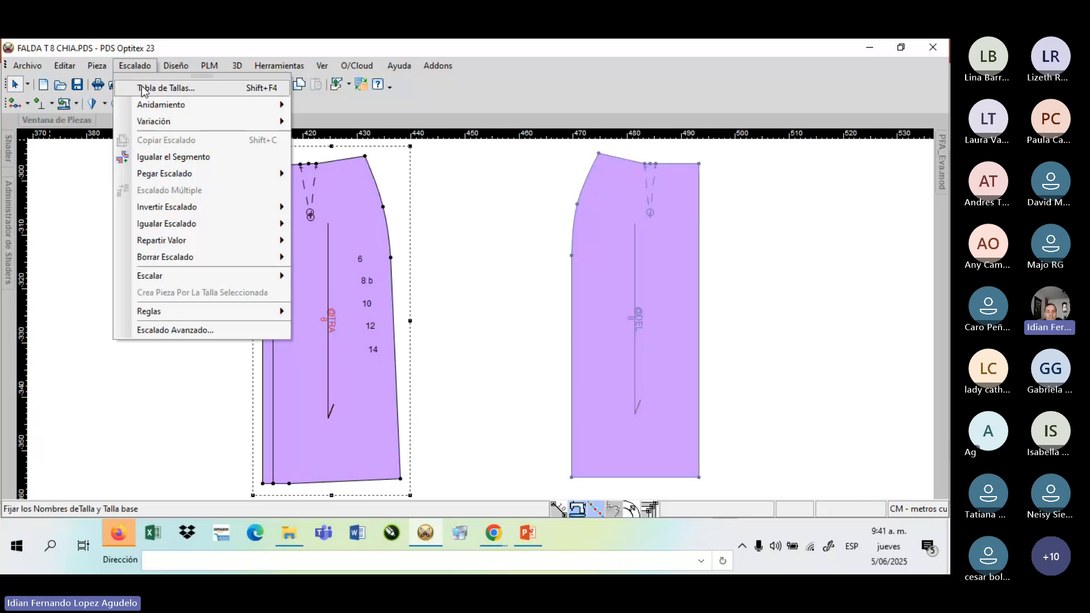
click(143, 88)
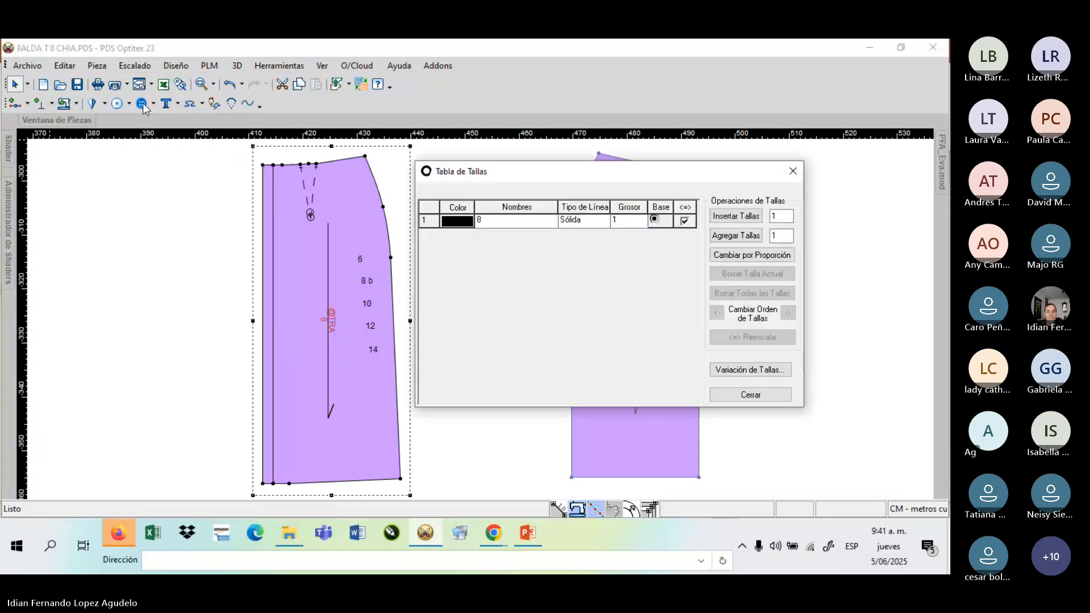
double_click(482, 220)
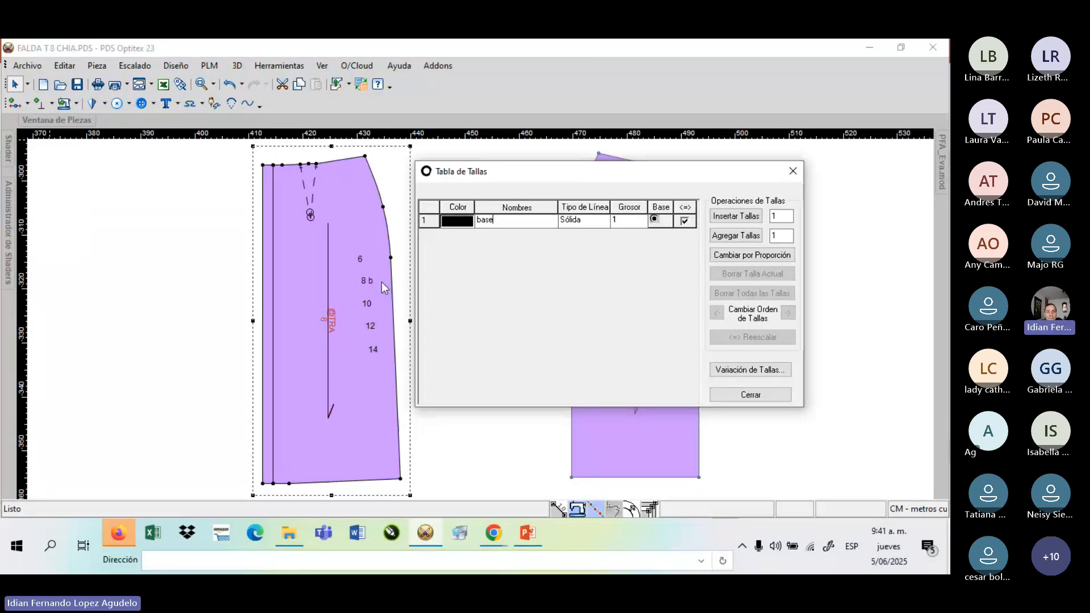
drag(496, 220, 455, 236)
text(8)
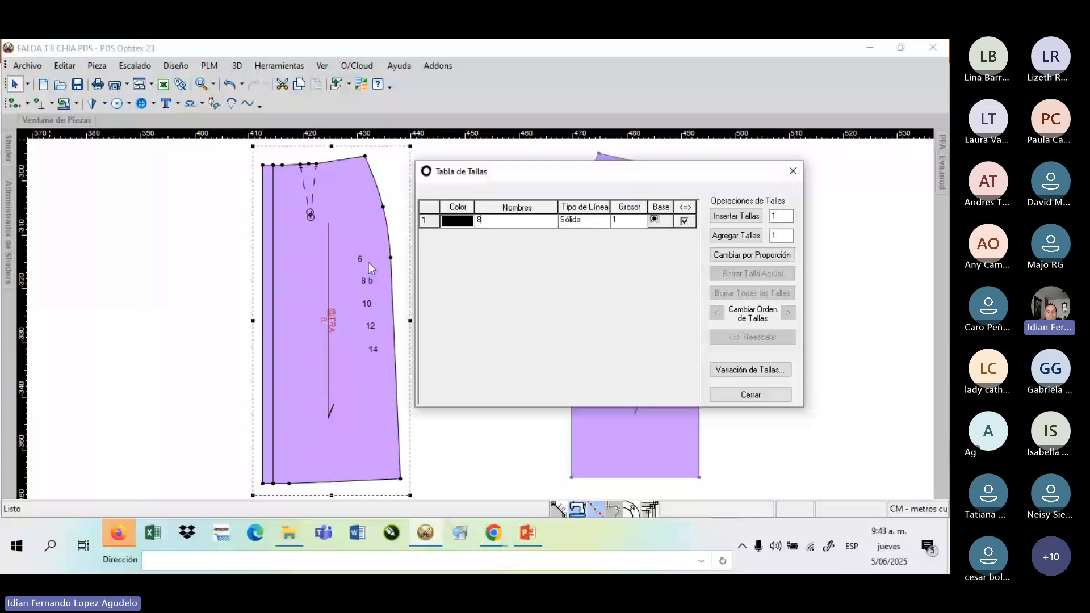
- Insert one size before size 8 in the size table, name it 6, and re-enter 8 as the base size name
click(778, 217)
click(727, 217)
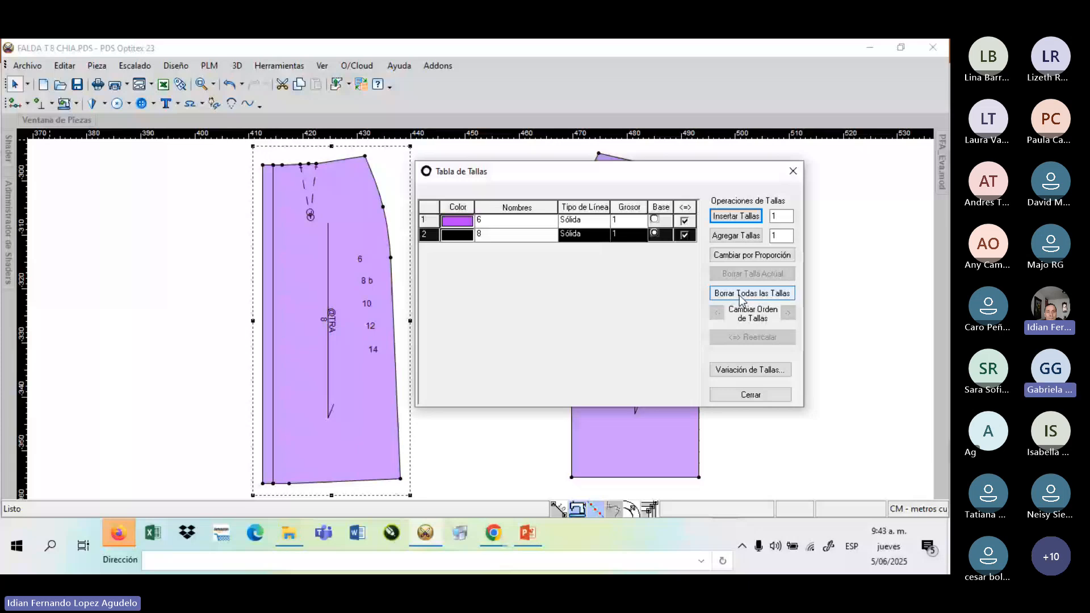
click(454, 238)
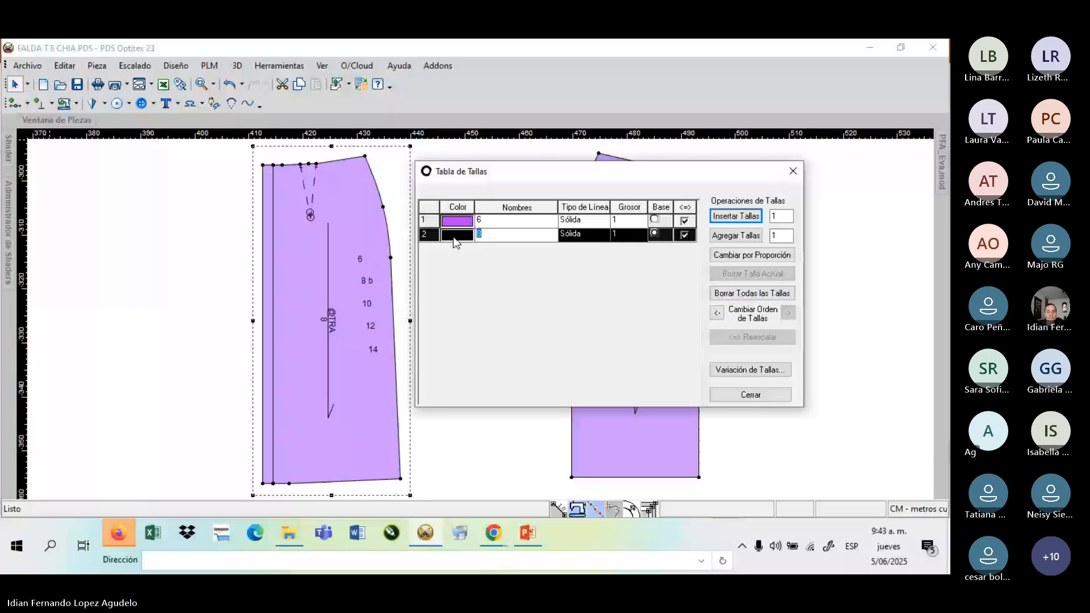
text(s)
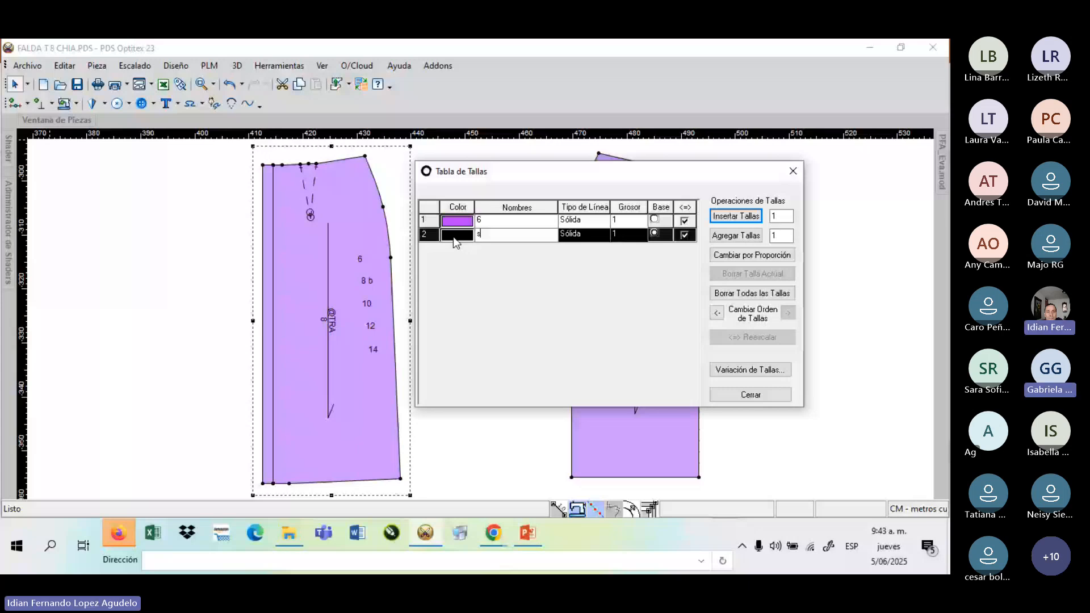
key(BackSpace)
text(8)
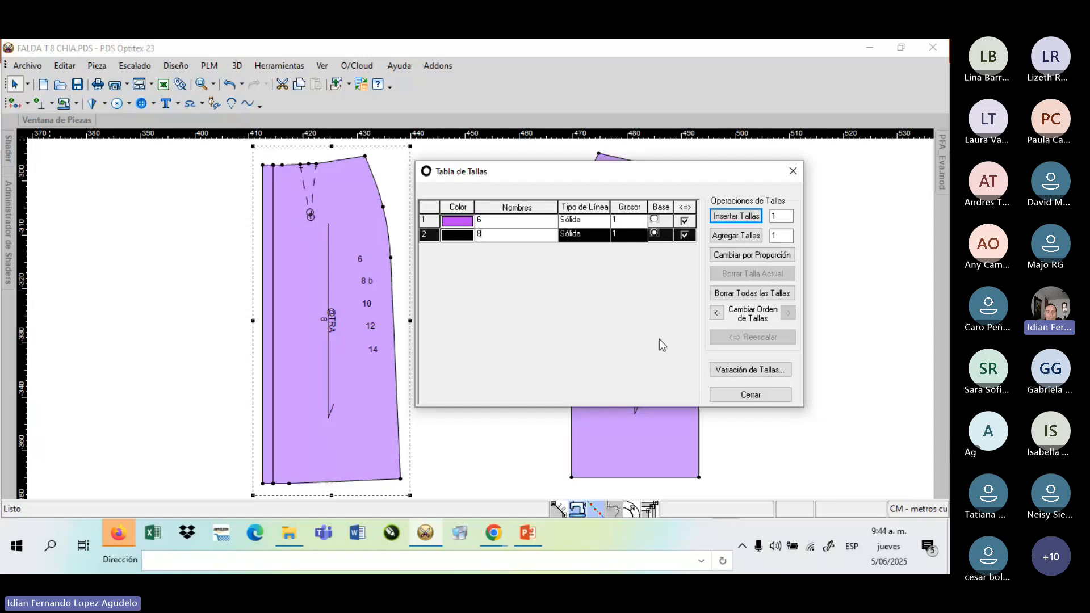
- Delete size 6 from the size table
click(447, 223)
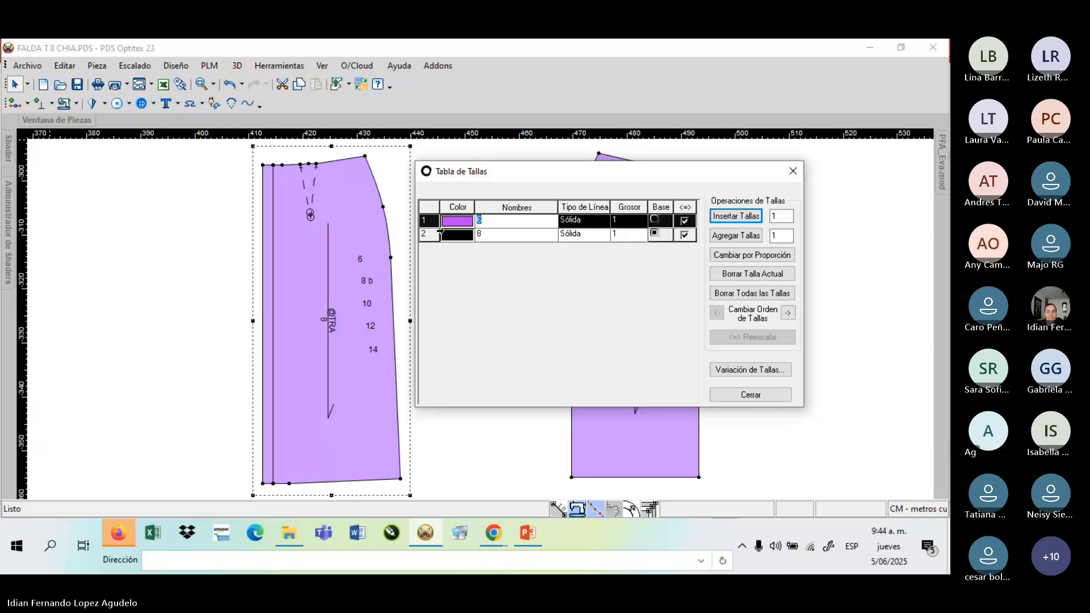
click(726, 277)
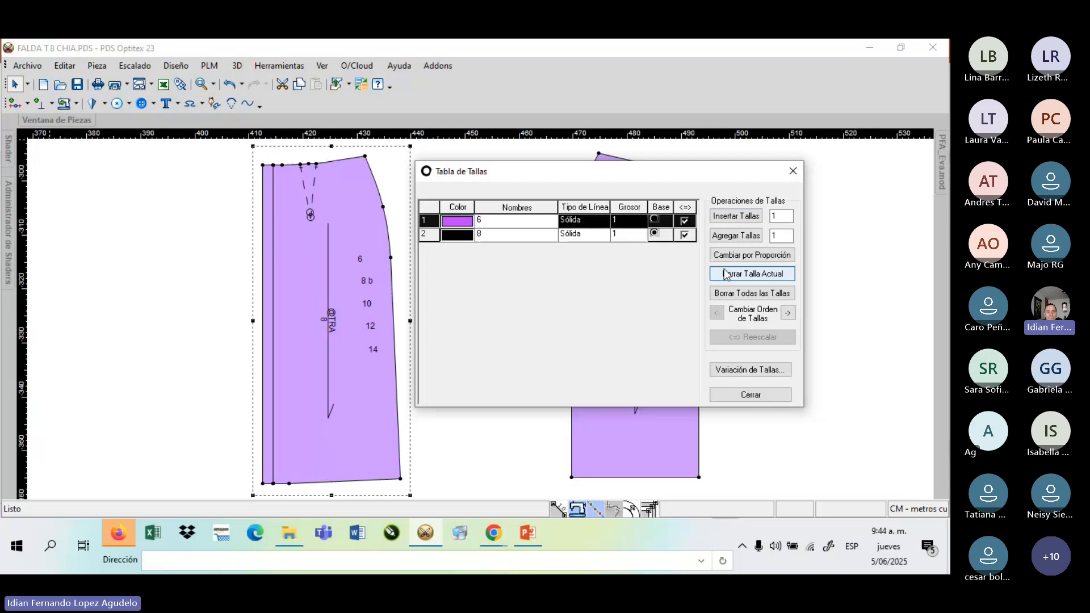
click(767, 276)
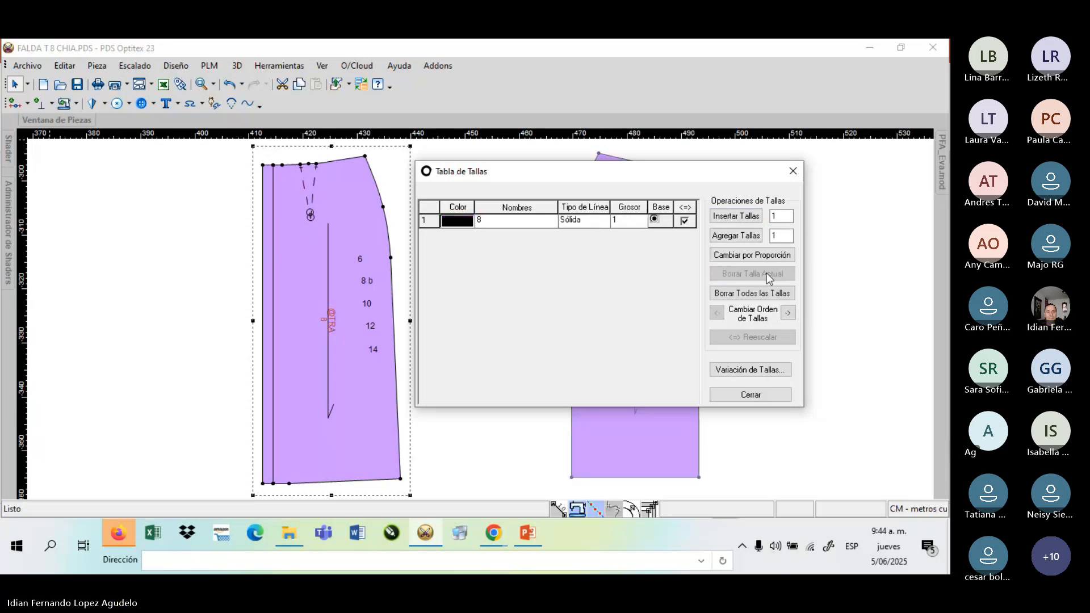
- Insert one size before the base size 8 in the size table and name it 6
click(477, 220)
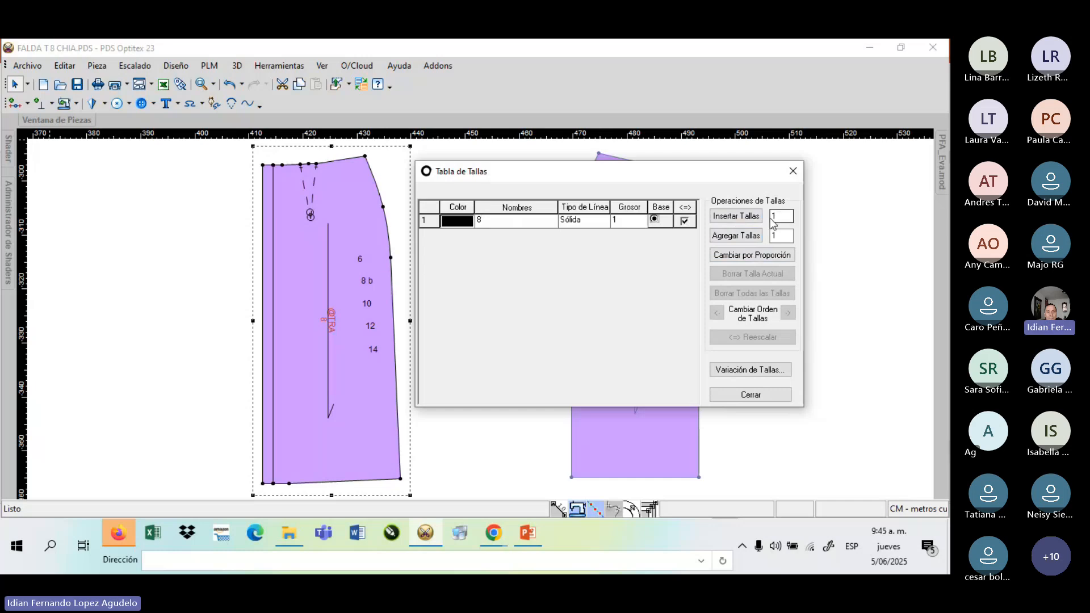
click(723, 220)
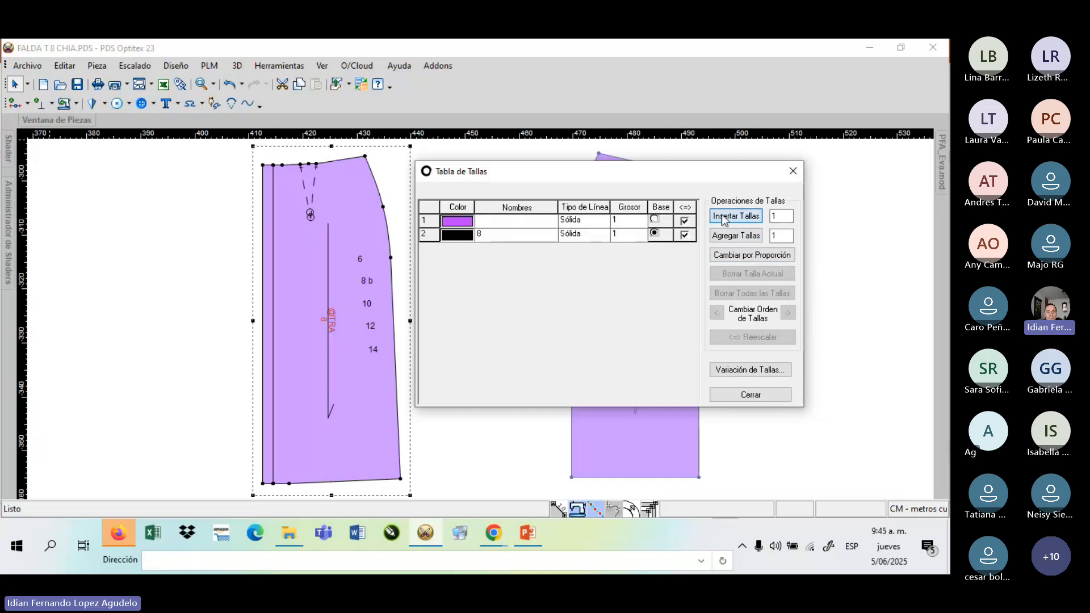
click(484, 222)
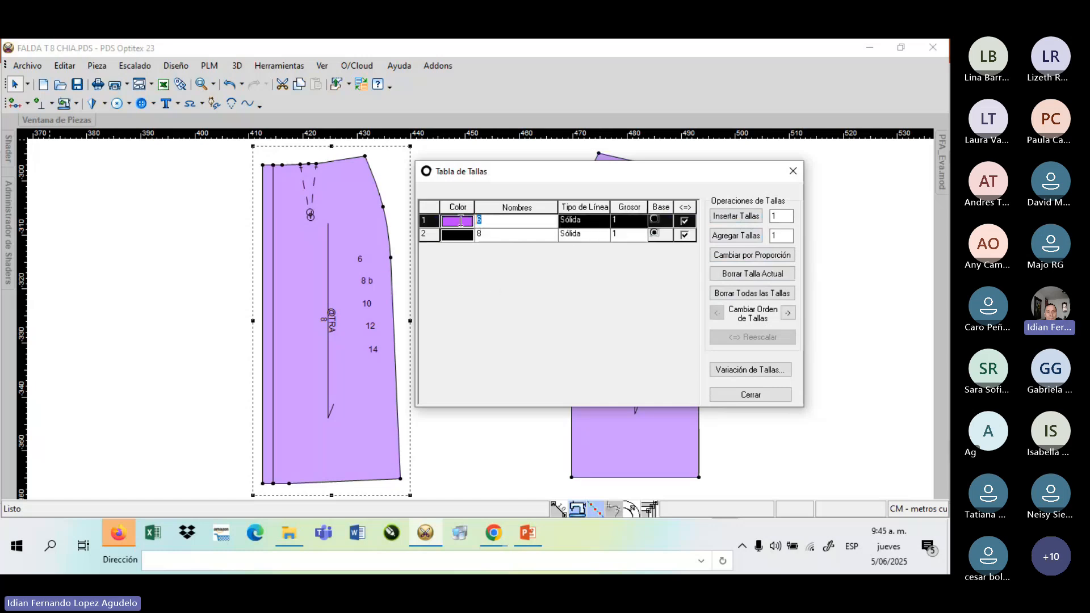
text(s1)
double_click(487, 220)
text(6)
click(500, 237)
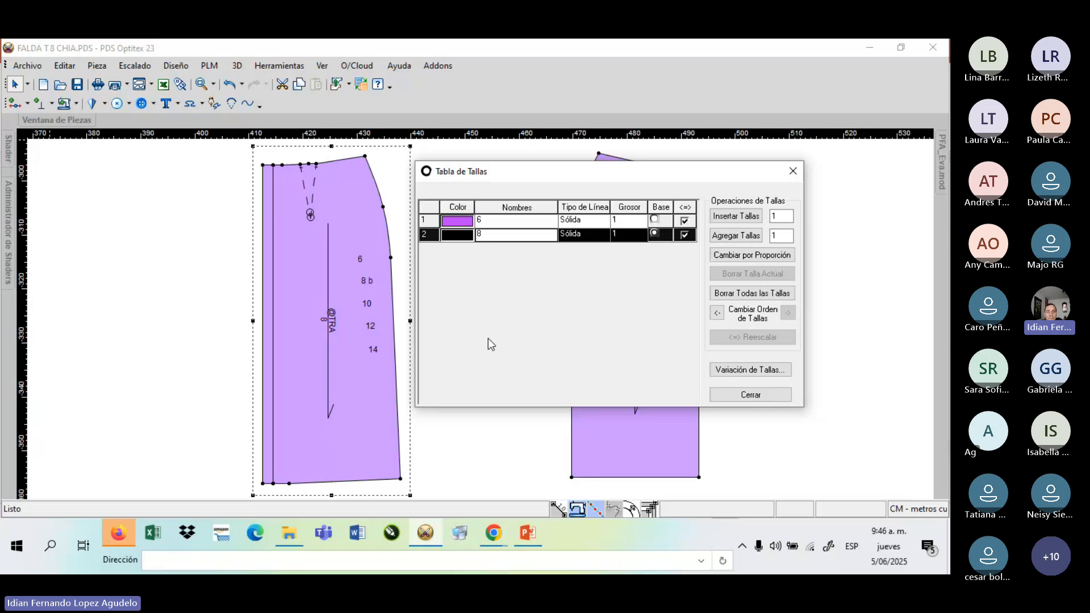
- Append three sizes after size 8 in the size table and mark size 8 as the base
double_click(780, 236)
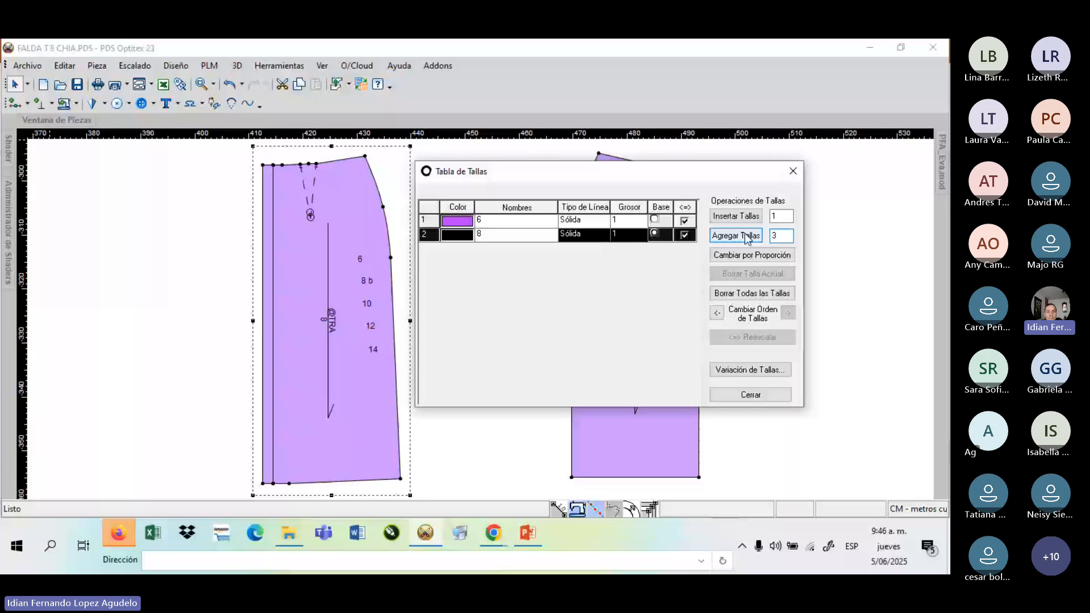
click(747, 236)
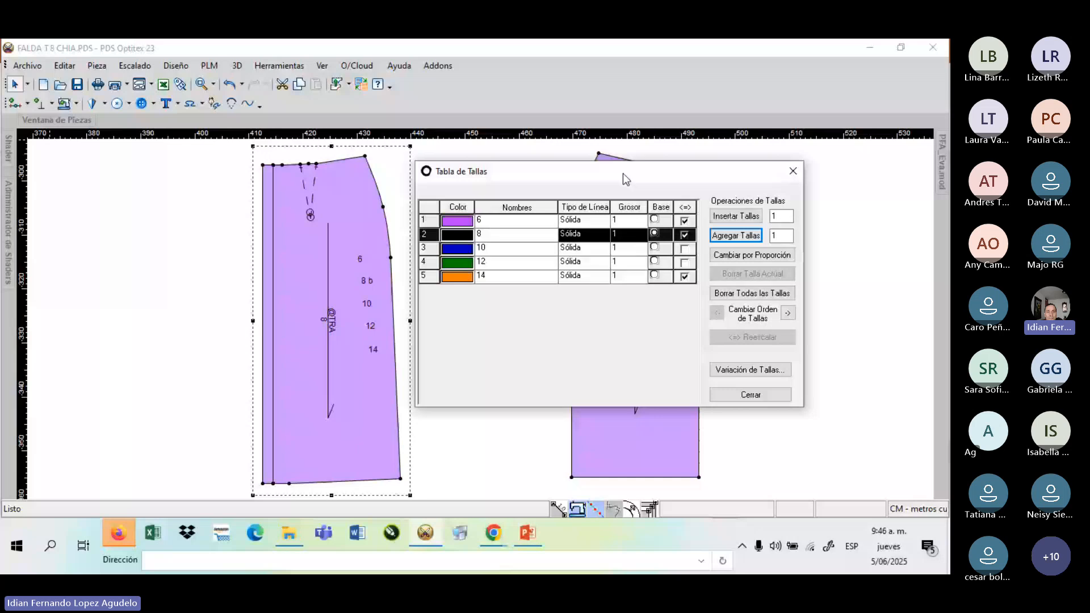
drag(622, 172, 696, 166)
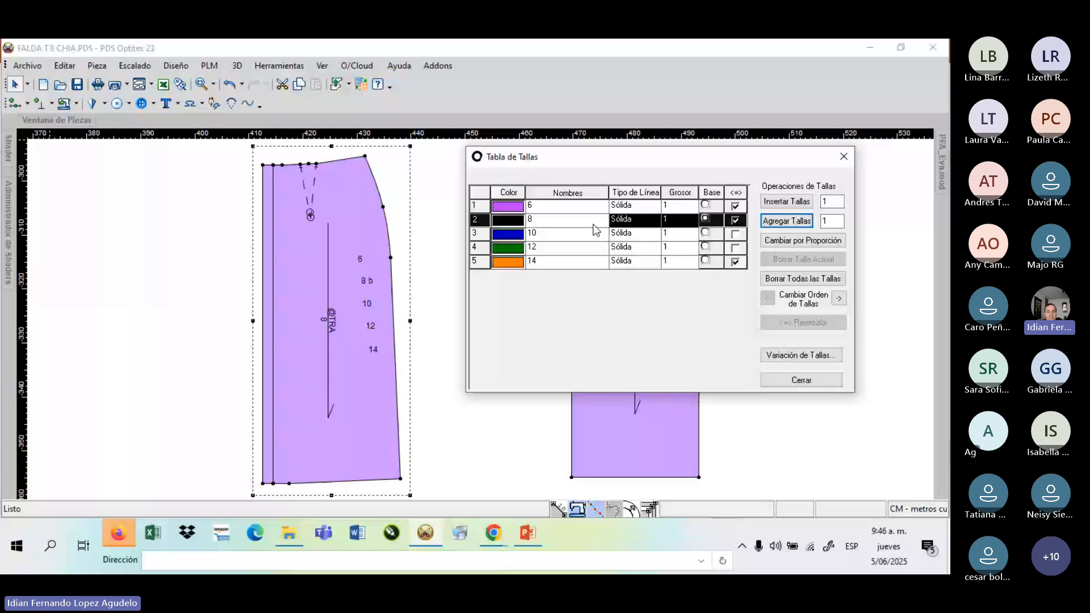
click(705, 220)
- Re-enter 10 as the name of the third size and close the size table
click(543, 235)
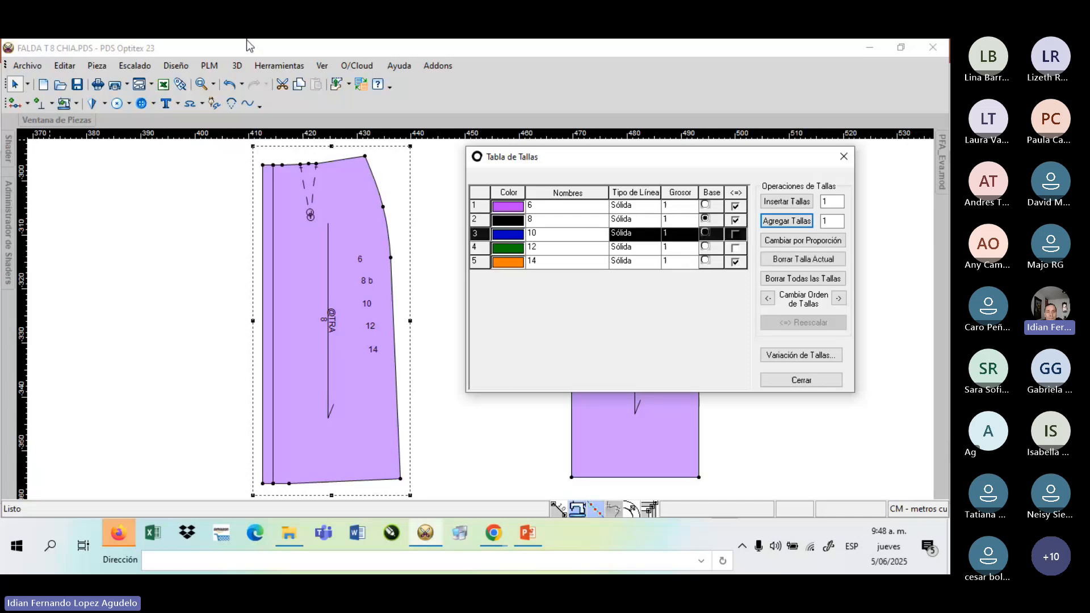
click(543, 233)
drag(542, 233, 516, 238)
text(1)
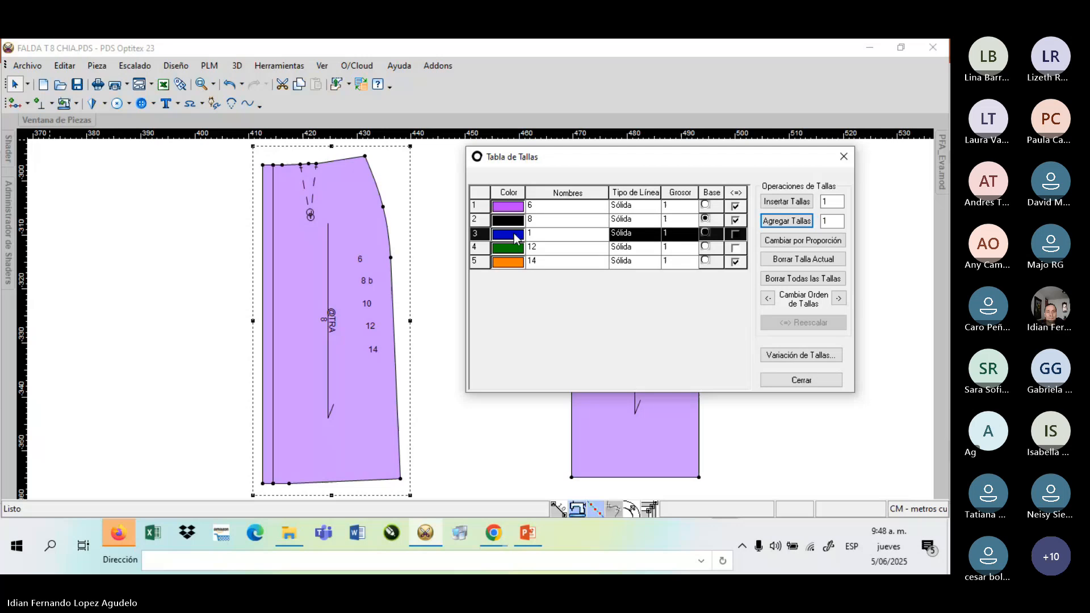
text(0)
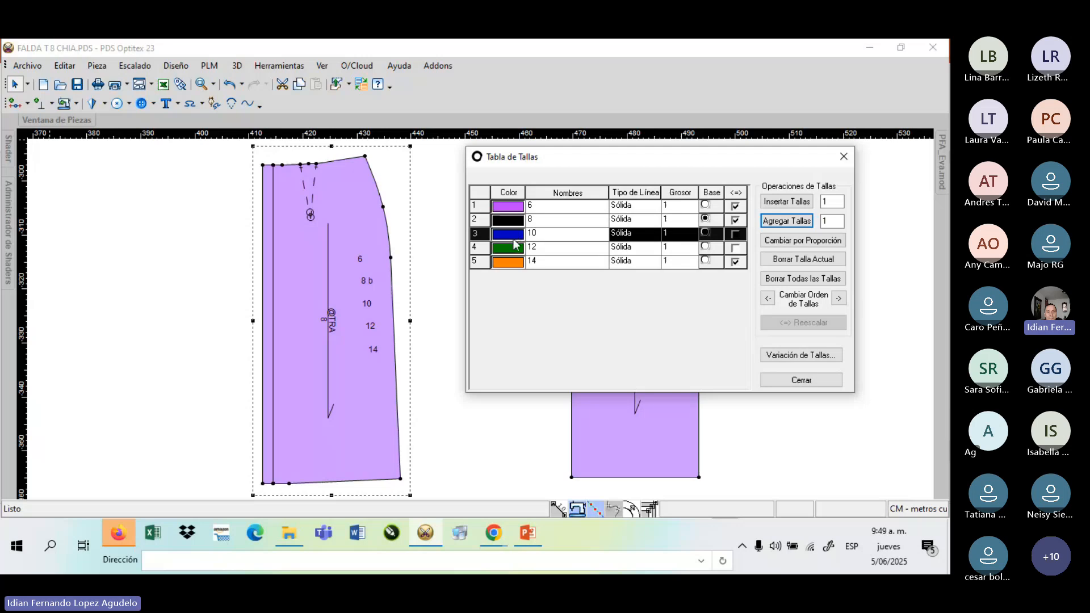
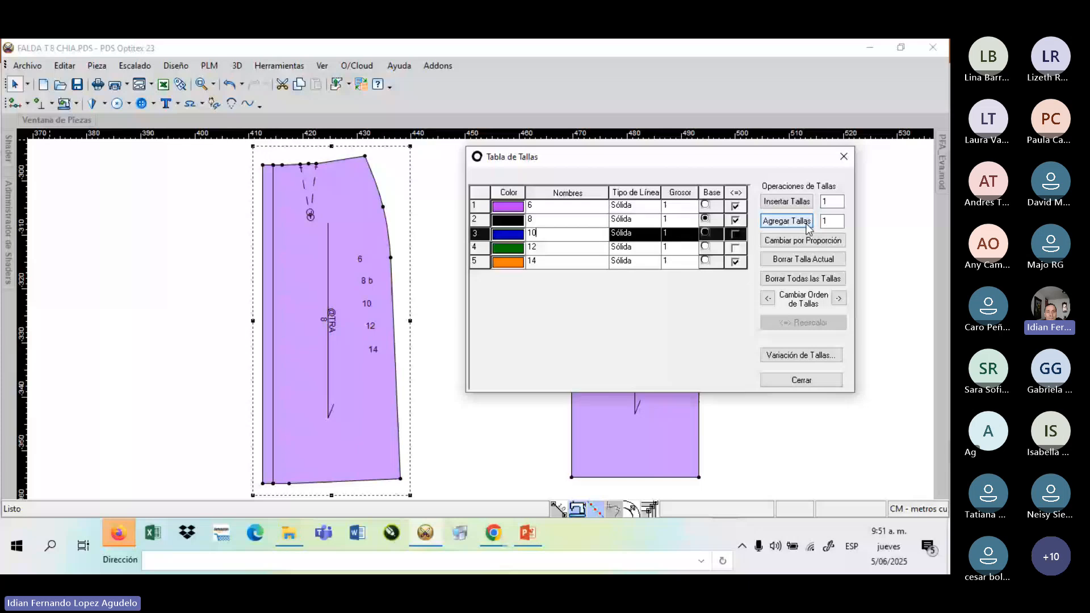
click(806, 223)
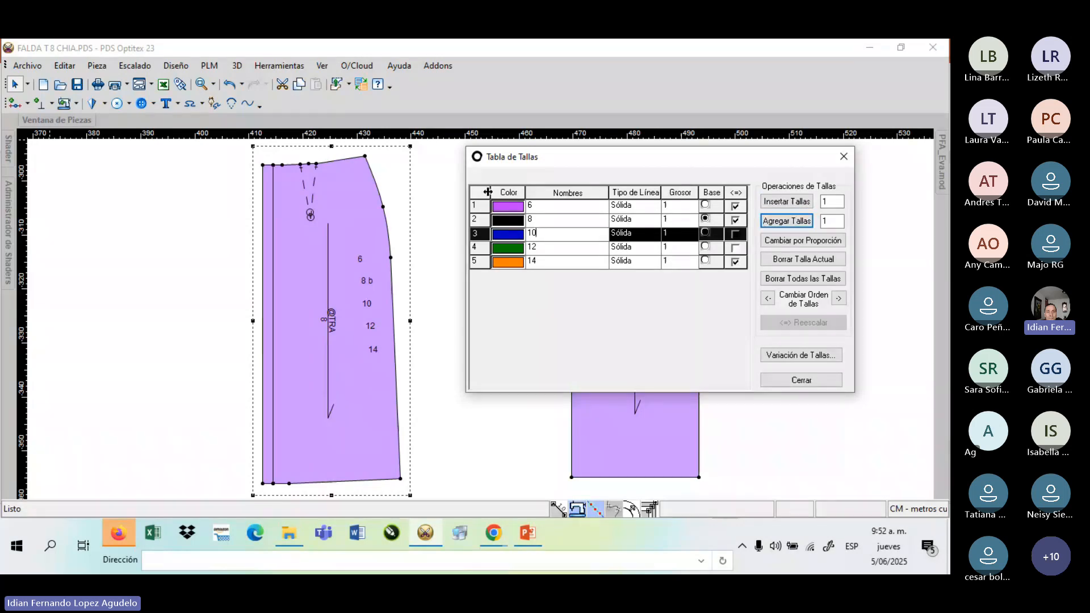
click(816, 381)
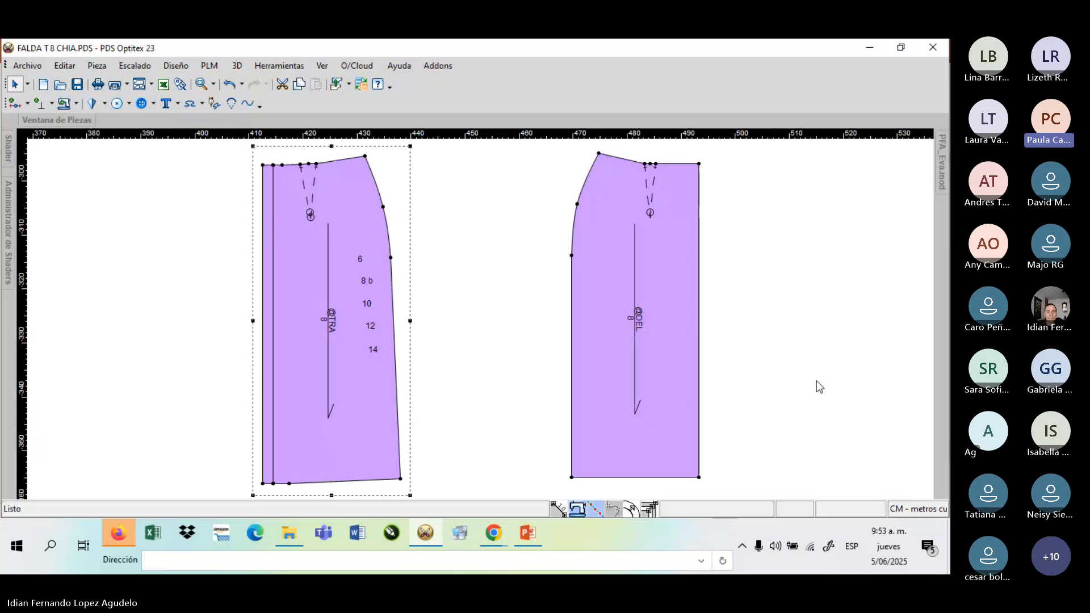
- Select the back skirt piece's waist corner at the side seam and check the size table
click(364, 155)
click(123, 69)
click(149, 85)
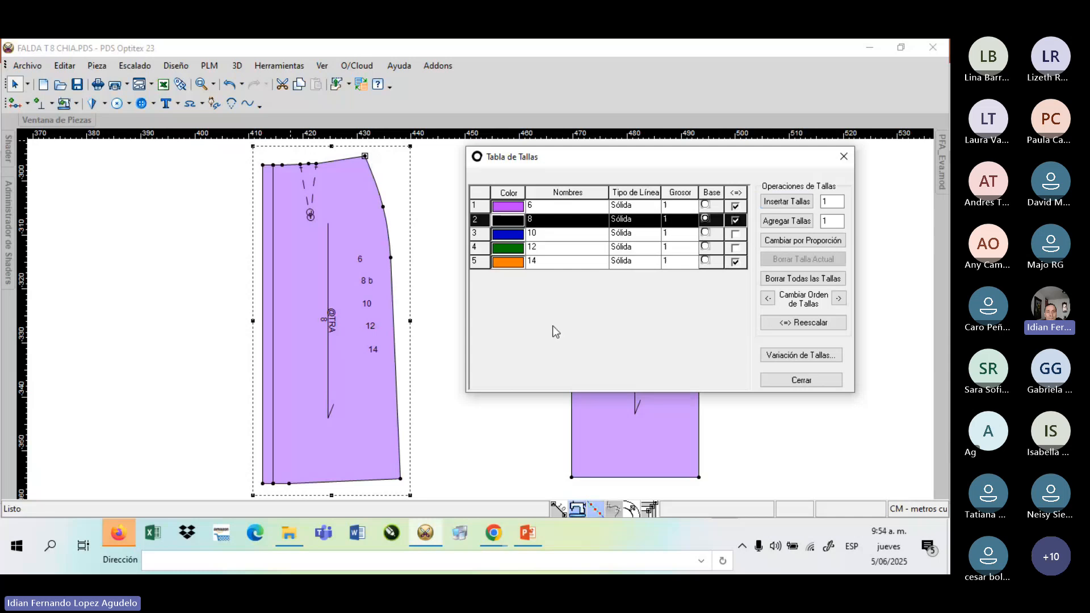
click(801, 380)
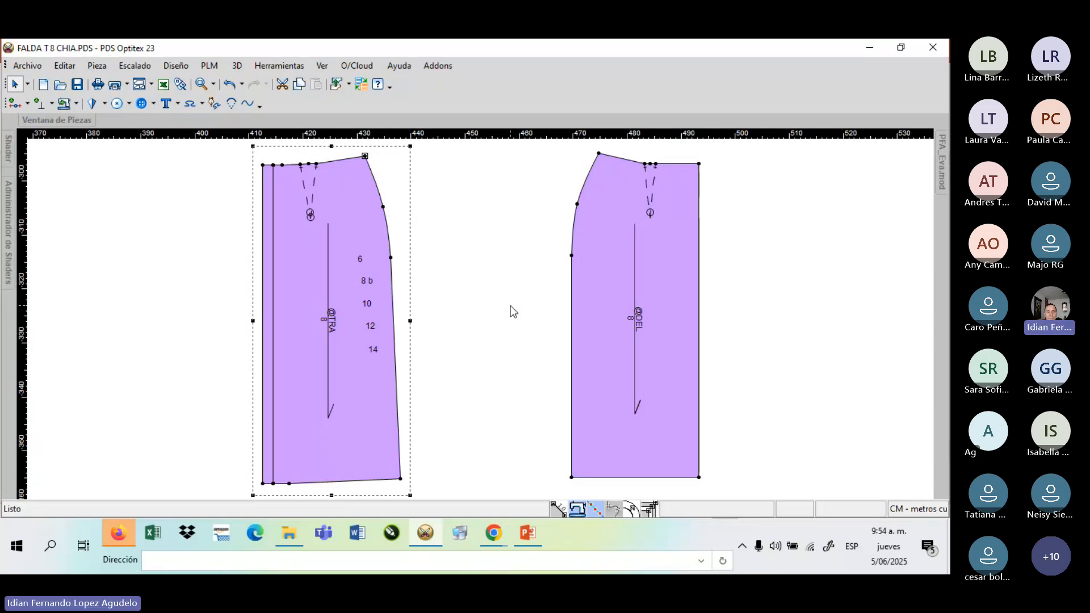
- Open the grading table for the back piece's waist corner at the side seam
click(364, 156)
click(365, 156)
key(ctrl+F4)
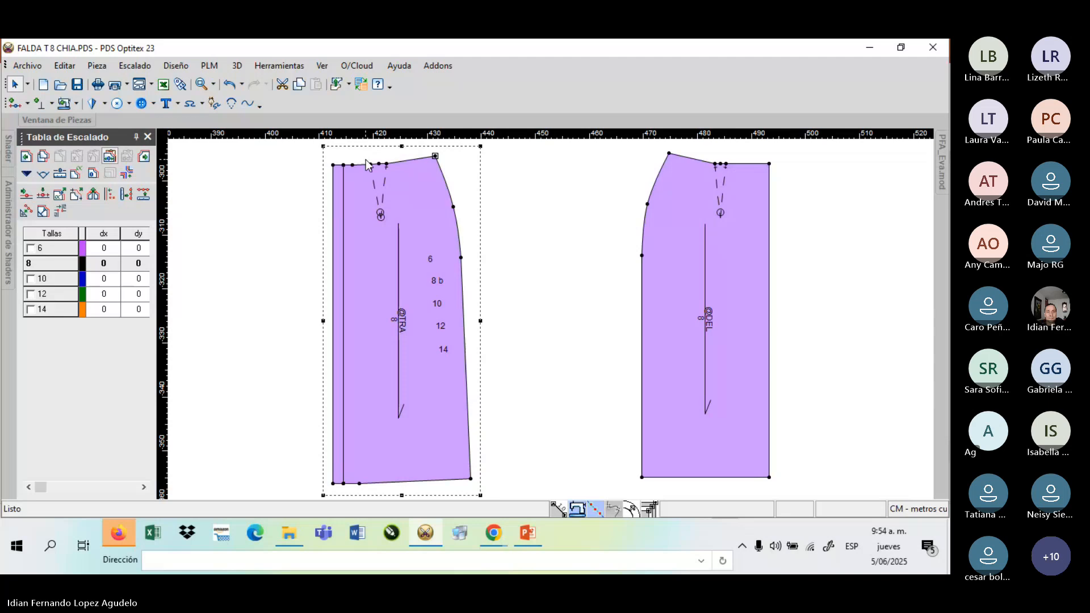
- Set dx to 1 for size 10 at the waist side corner and apply the same increment to the other sizes
scroll(366, 159, down, 1)
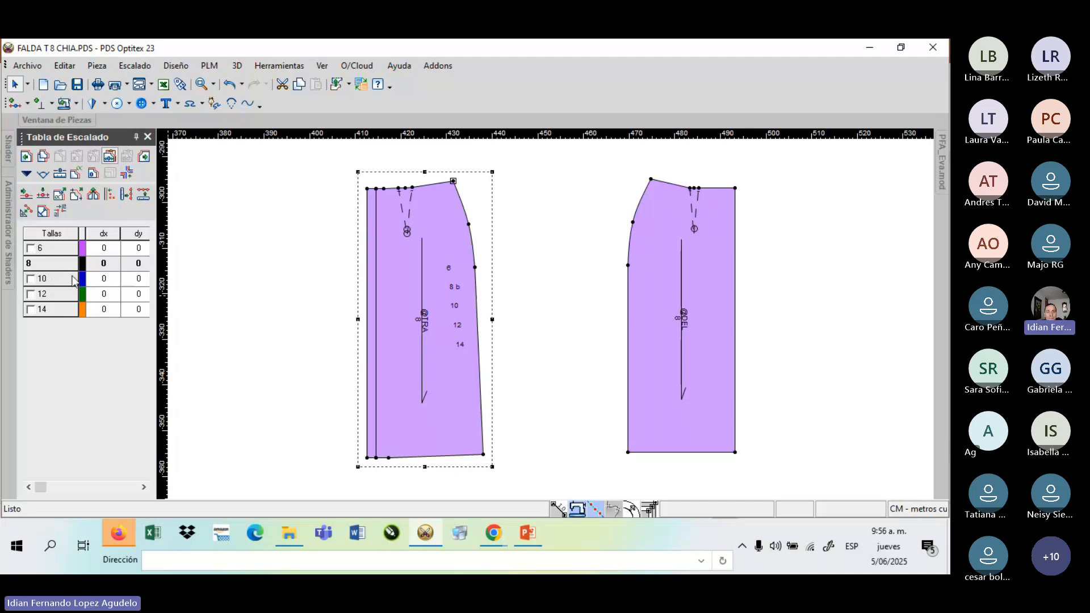
click(105, 278)
text(1)
right_click(113, 264)
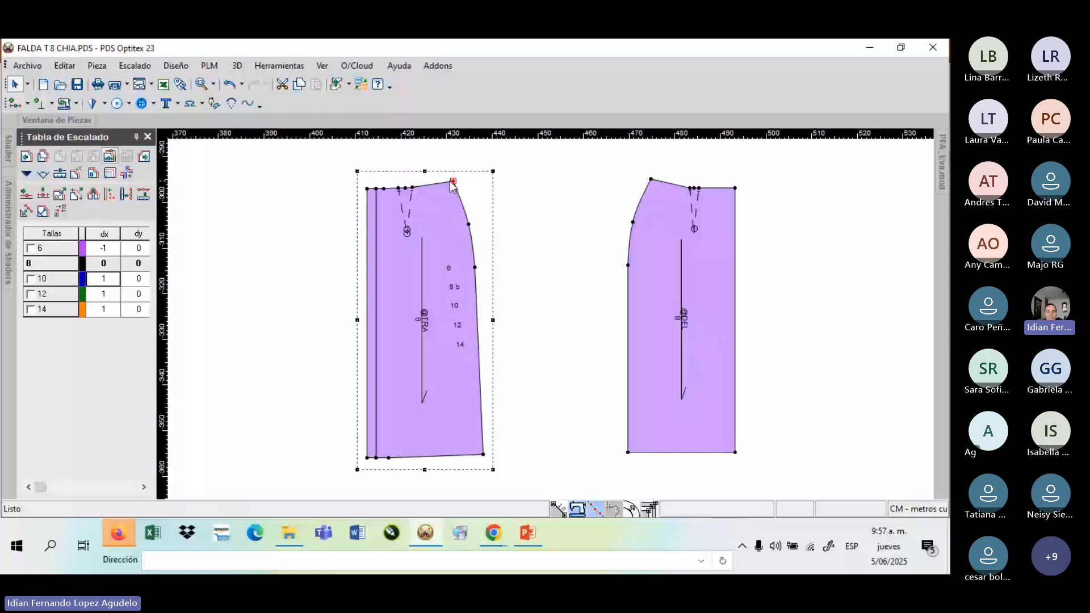
click(508, 210)
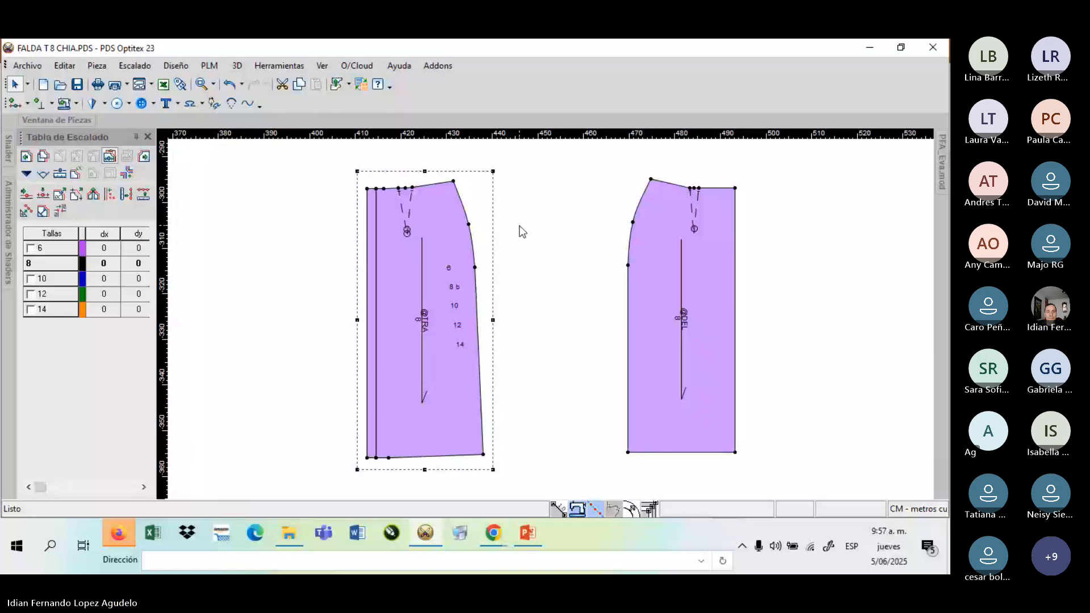
- Display all graded sizes on the pieces and undo the dx grading of the waist side corner
key(F4)
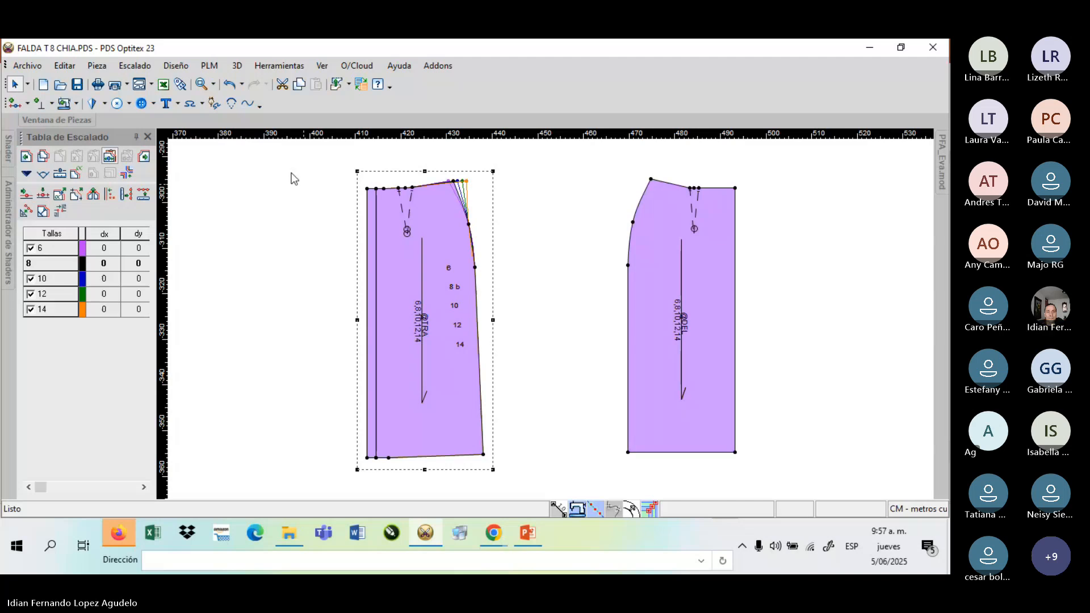
click(228, 84)
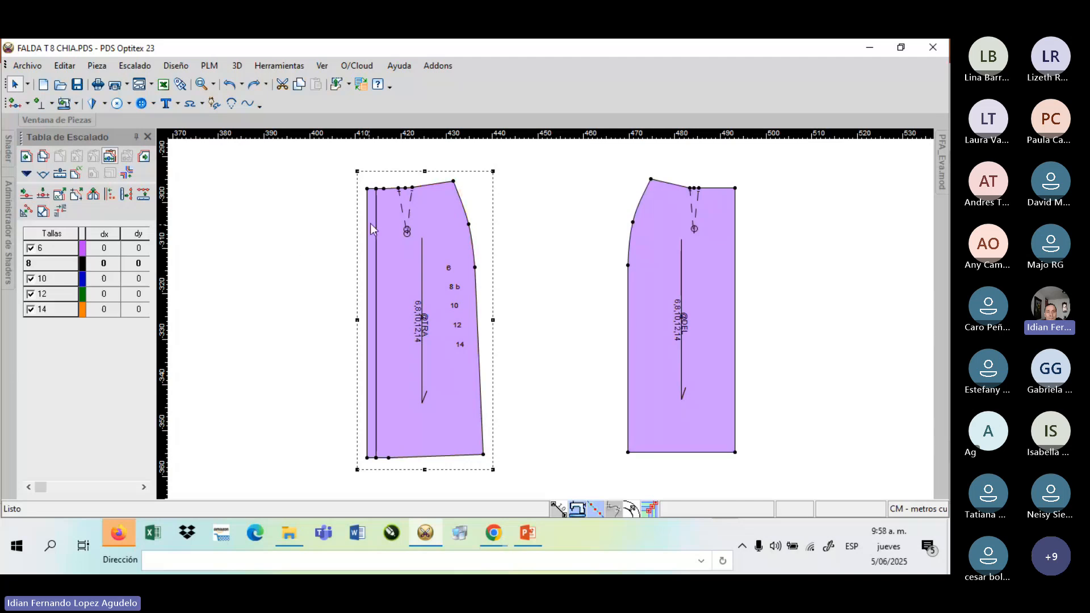
- Grade the back piece's waist side corner with dx 1 at size 10, using Igual to equalize the other sizes
click(453, 182)
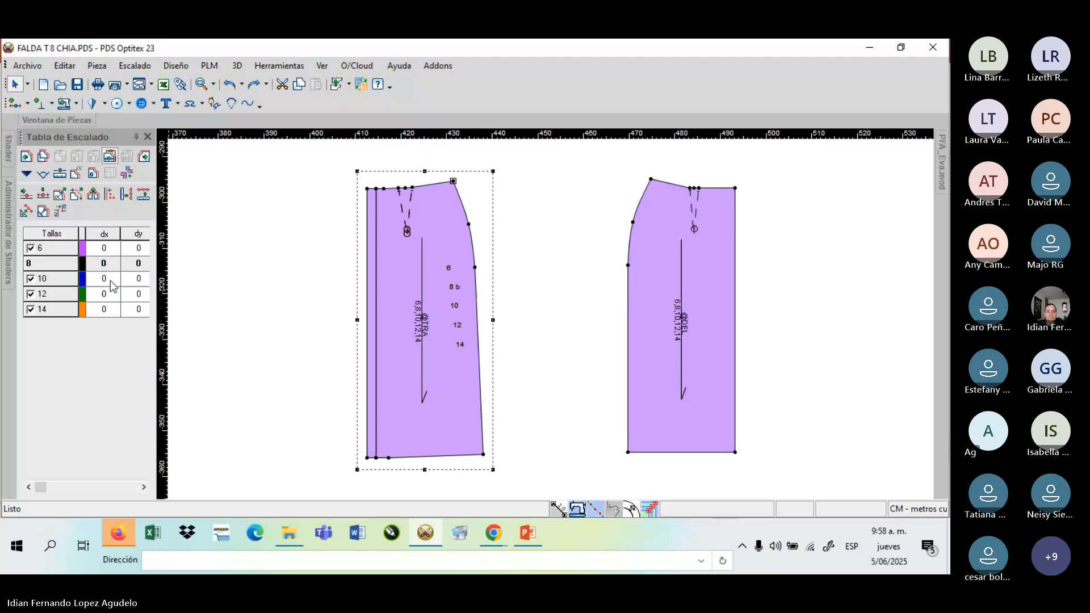
click(96, 274)
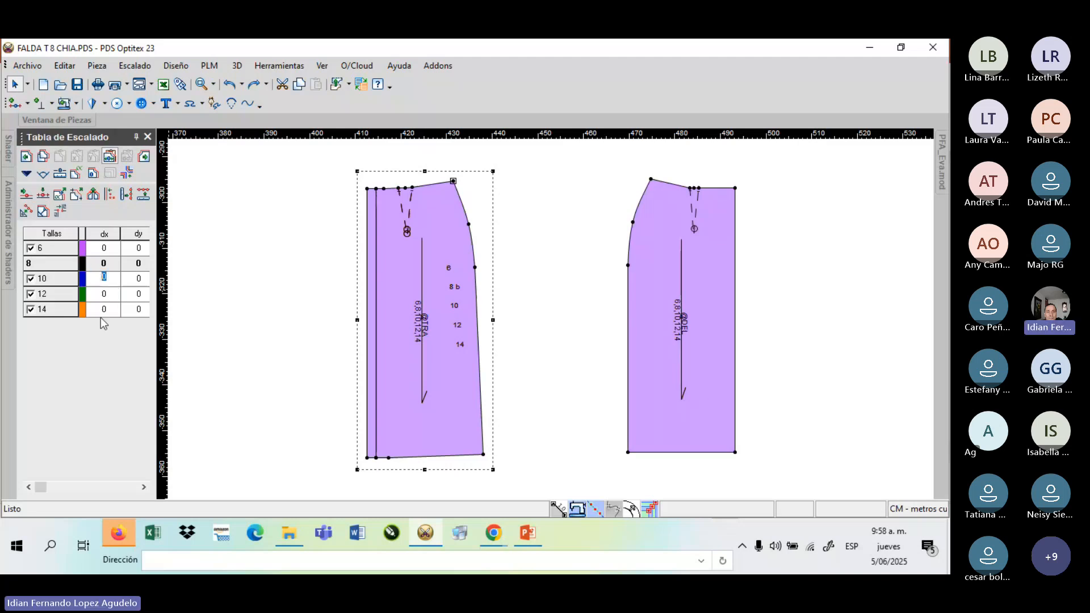
text(1)
right_click(114, 273)
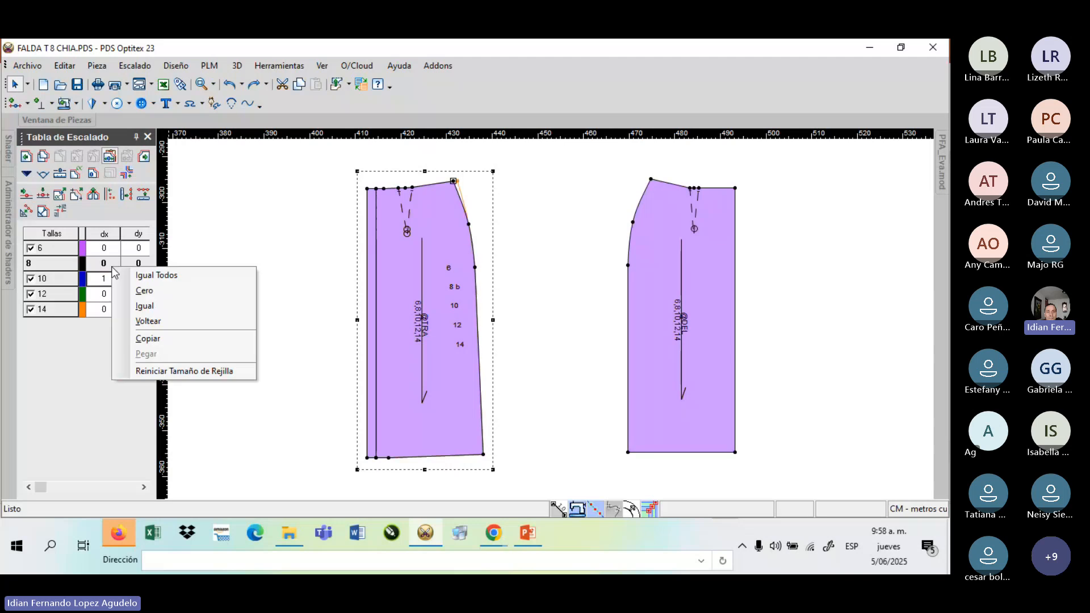
click(145, 305)
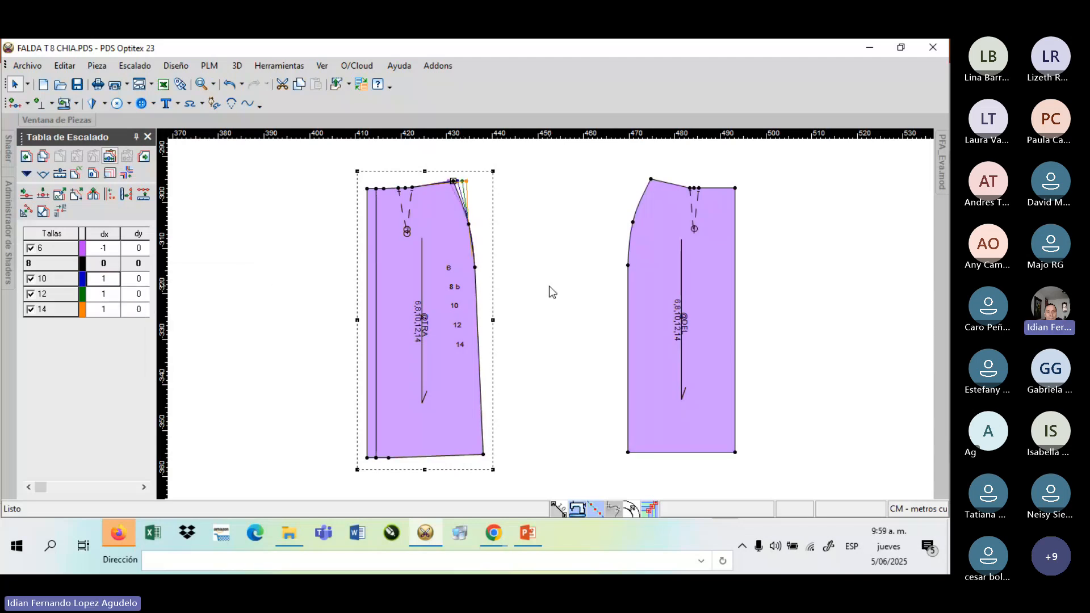
- Set dy to 0.6 for size 10 at the waist side corner and equalize it across the other sizes with Igual
click(201, 84)
drag(348, 153, 488, 280)
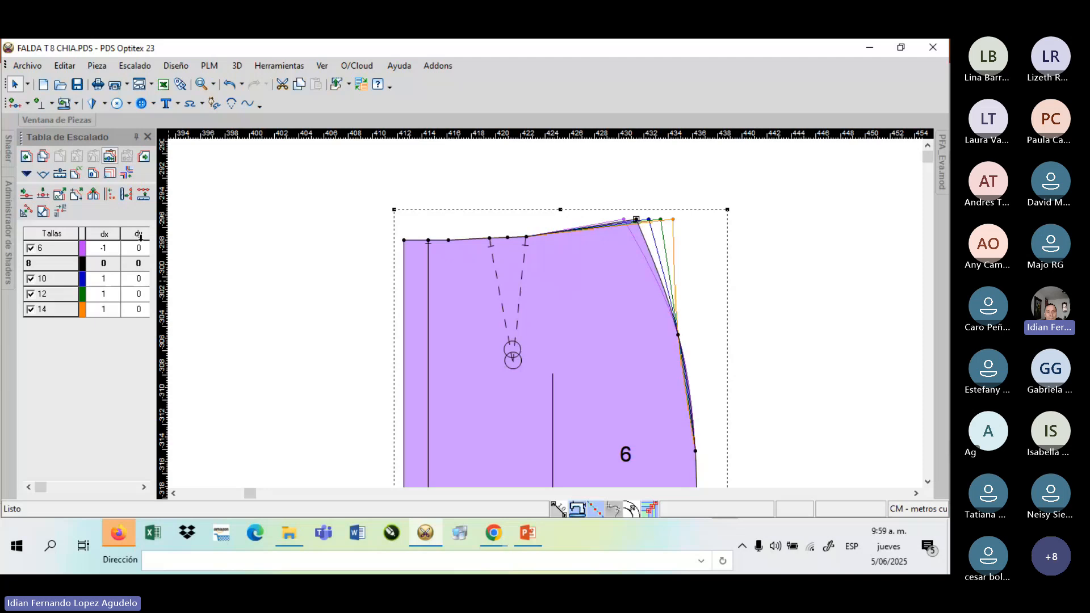
double_click(139, 279)
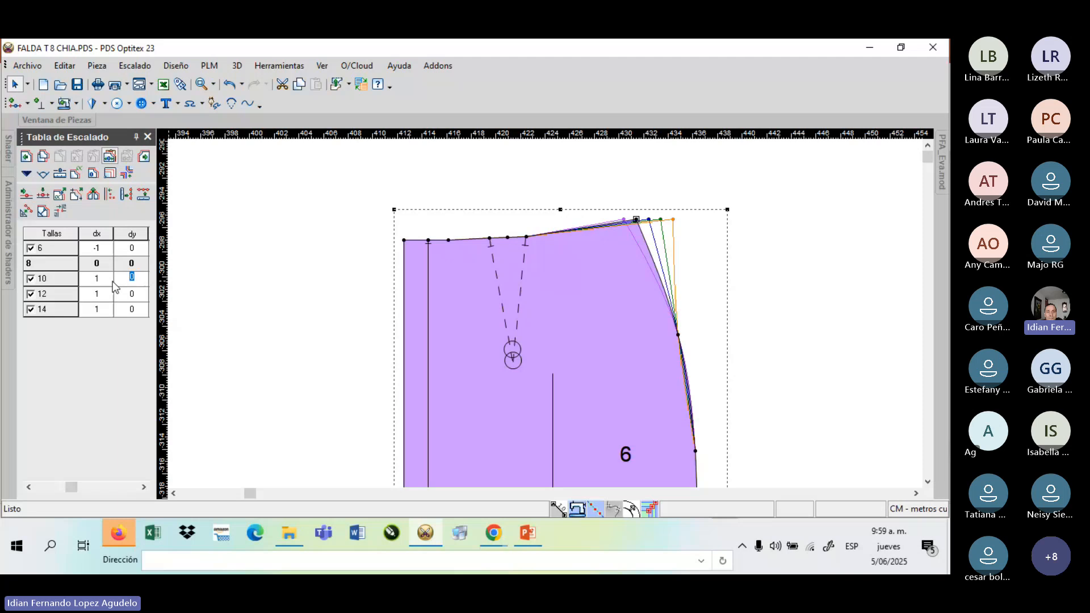
key(BackSpace)
text(.6)
right_click(125, 264)
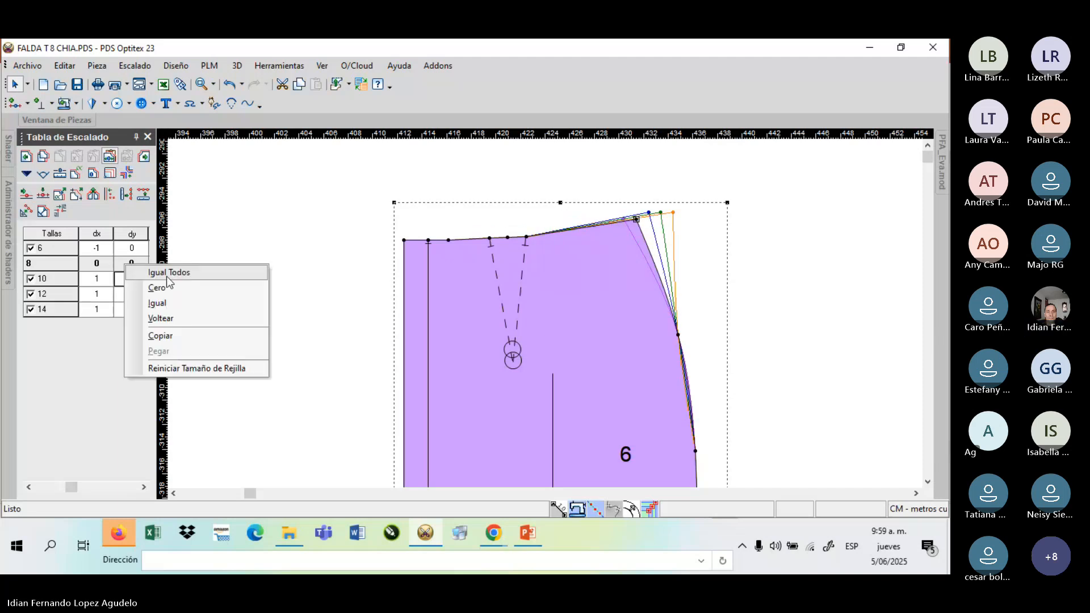
click(160, 305)
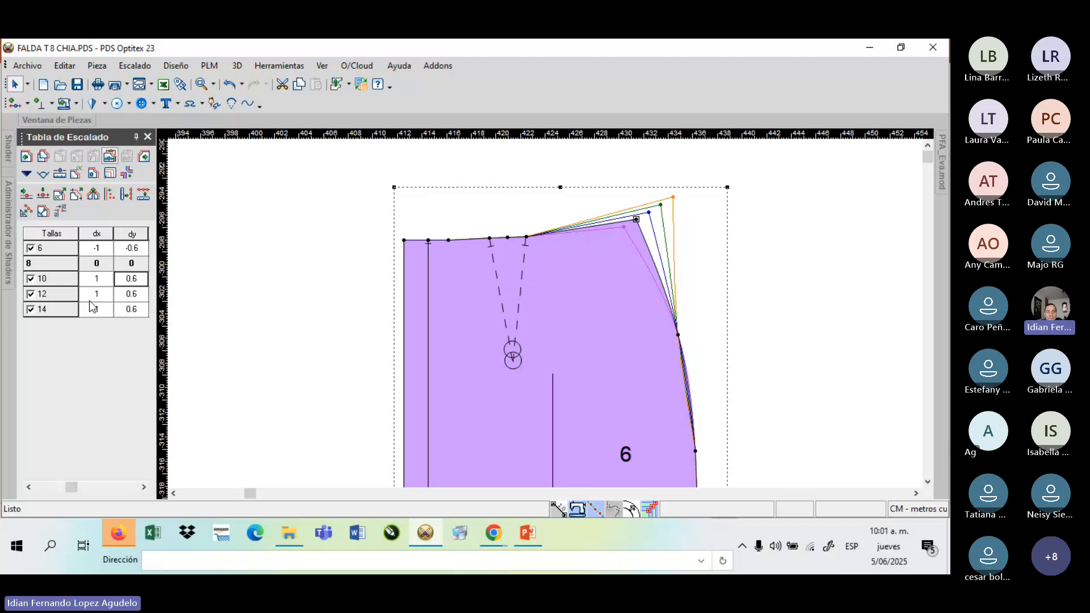
- Grade the side seam's first point below the waist corner with dx 1 at size 10, equalized across the other sizes
click(137, 137)
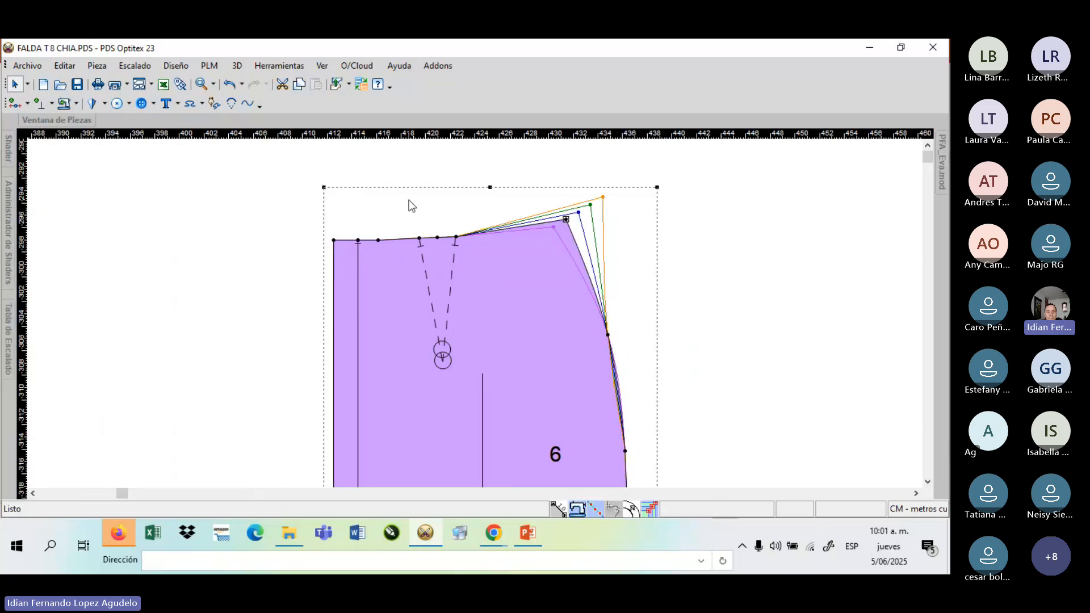
click(608, 336)
double_click(607, 335)
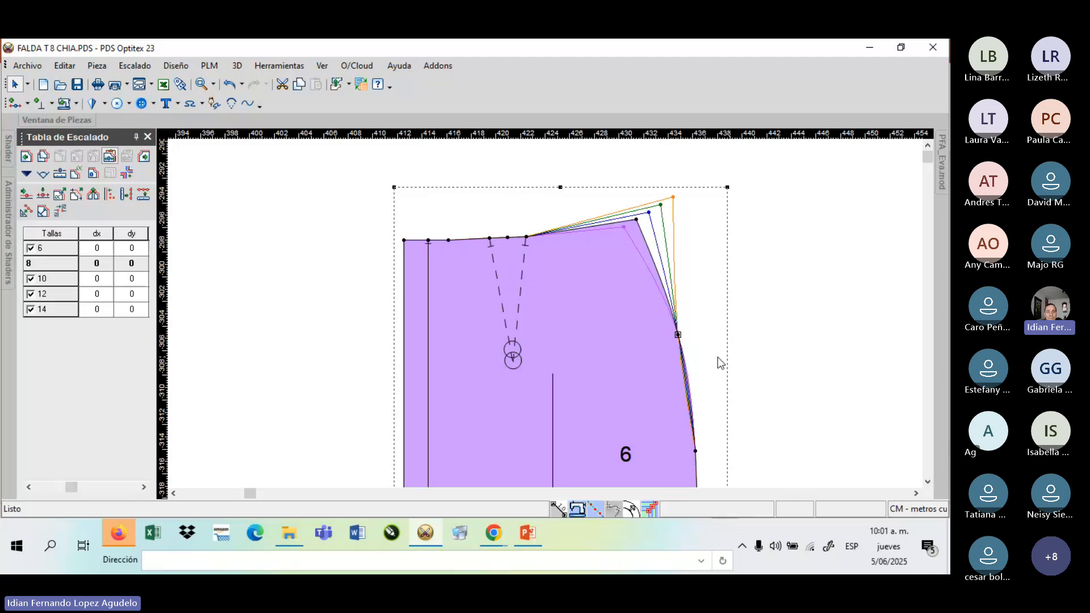
click(819, 370)
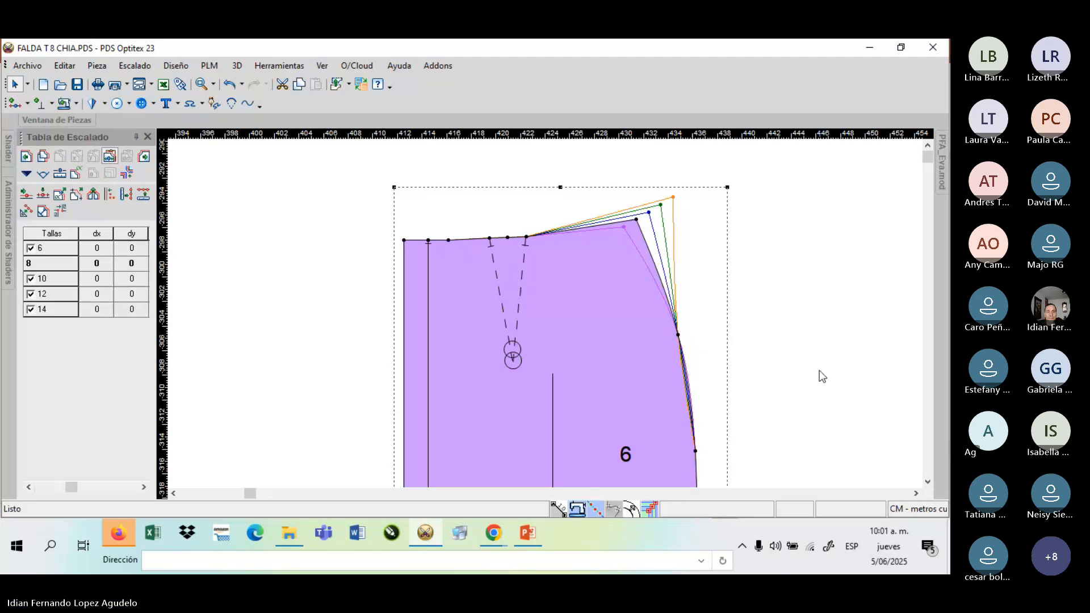
click(678, 335)
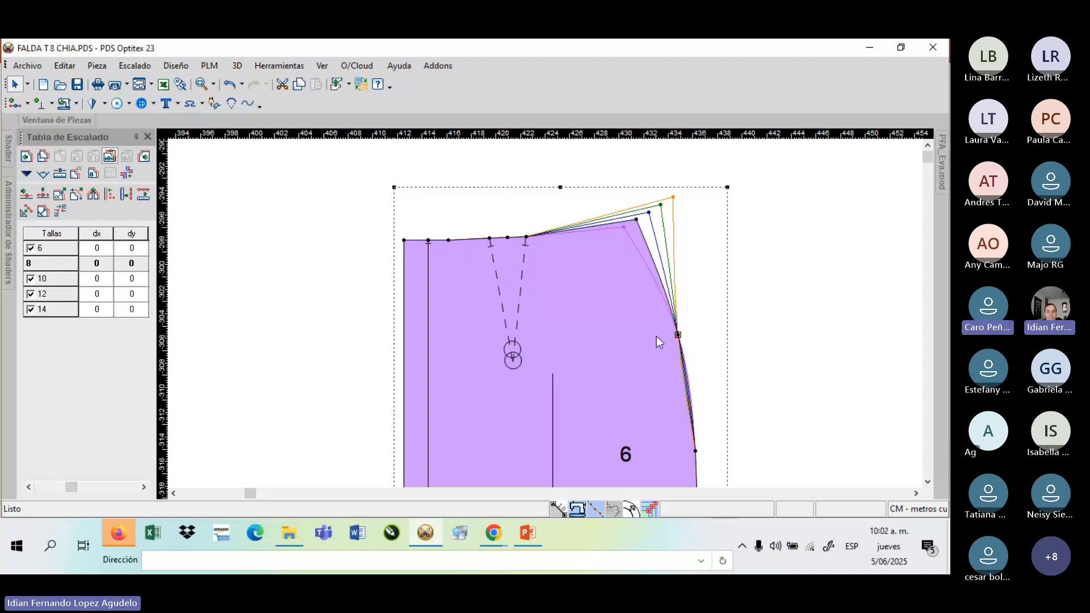
click(103, 279)
drag(103, 279, 81, 286)
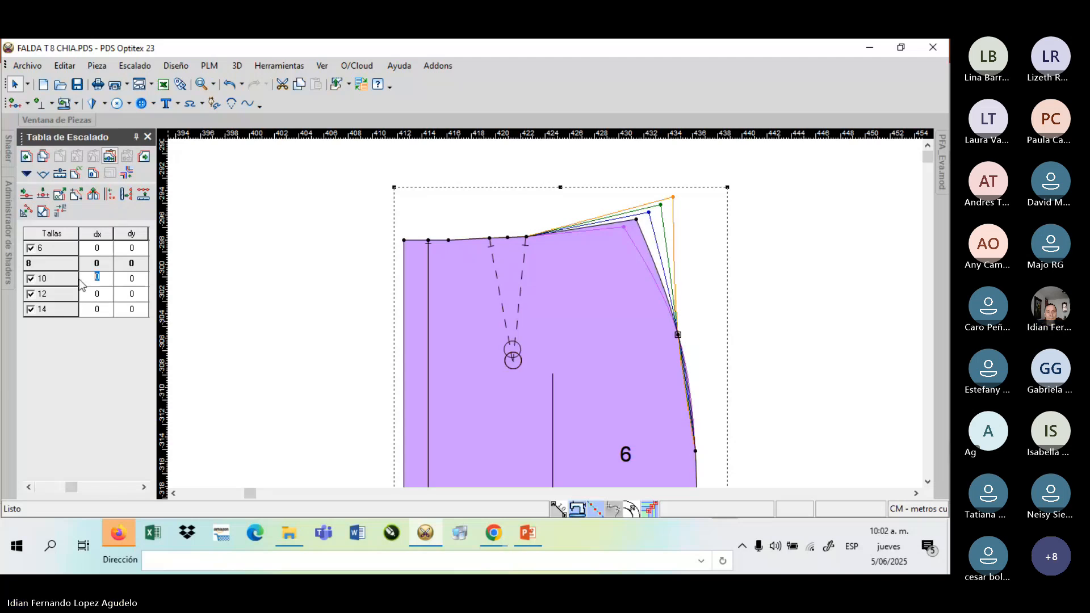
text(1)
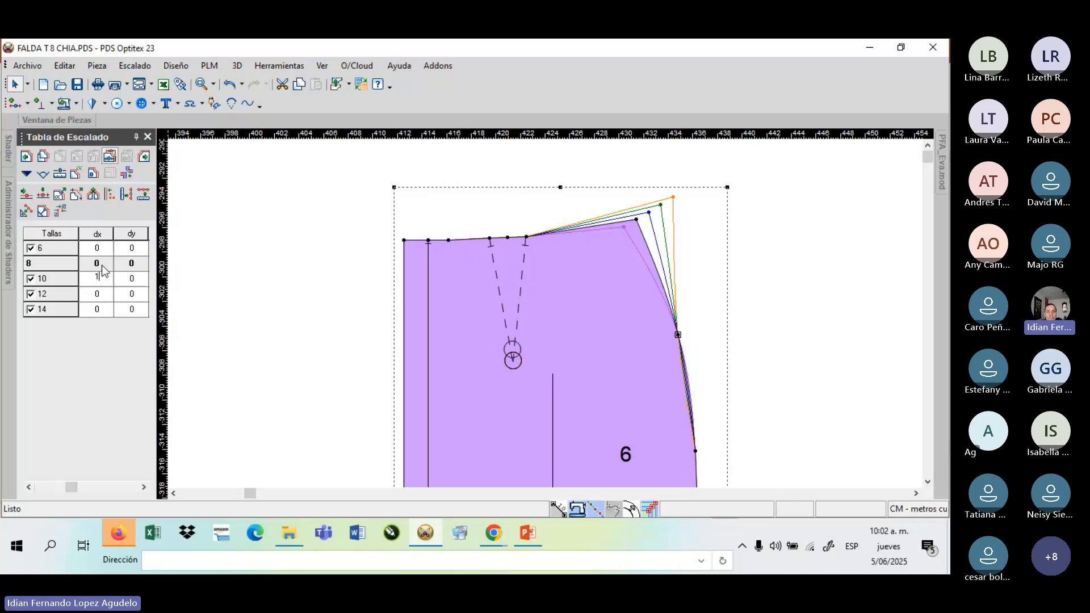
right_click(103, 270)
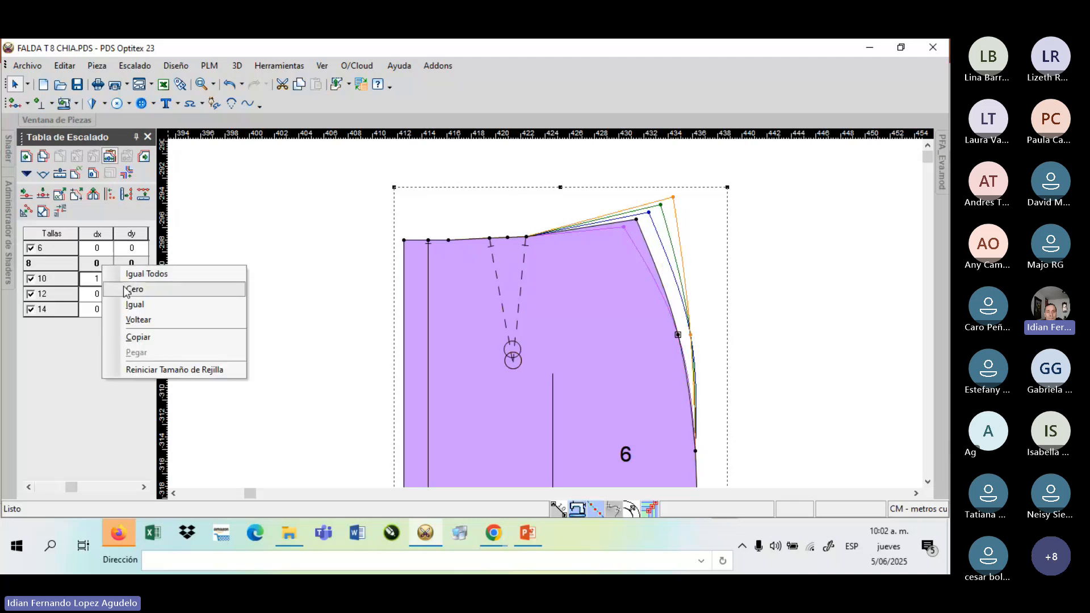
click(133, 288)
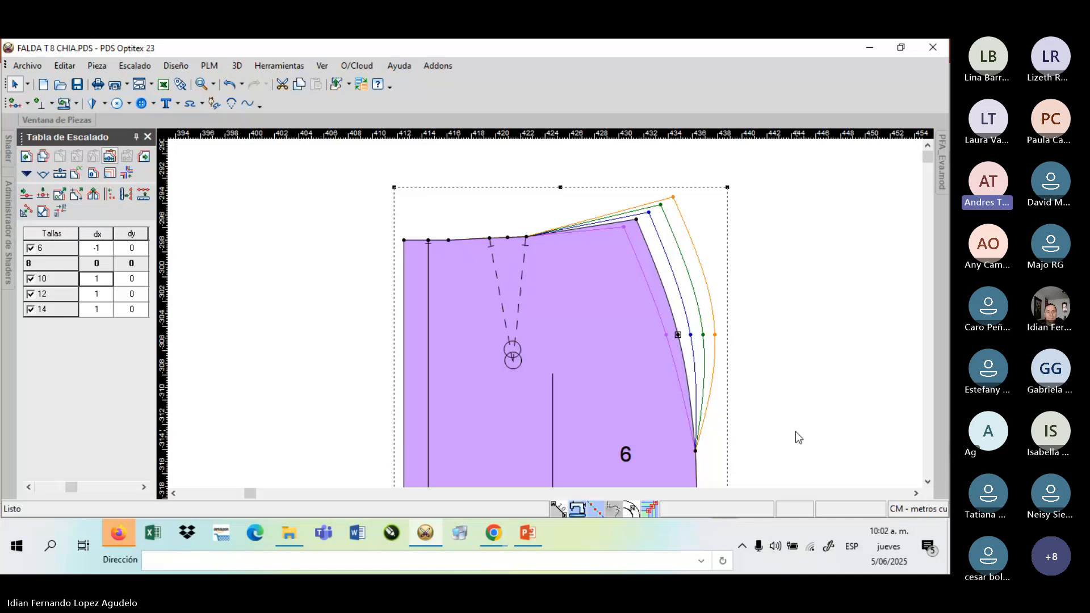
click(928, 482)
click(927, 484)
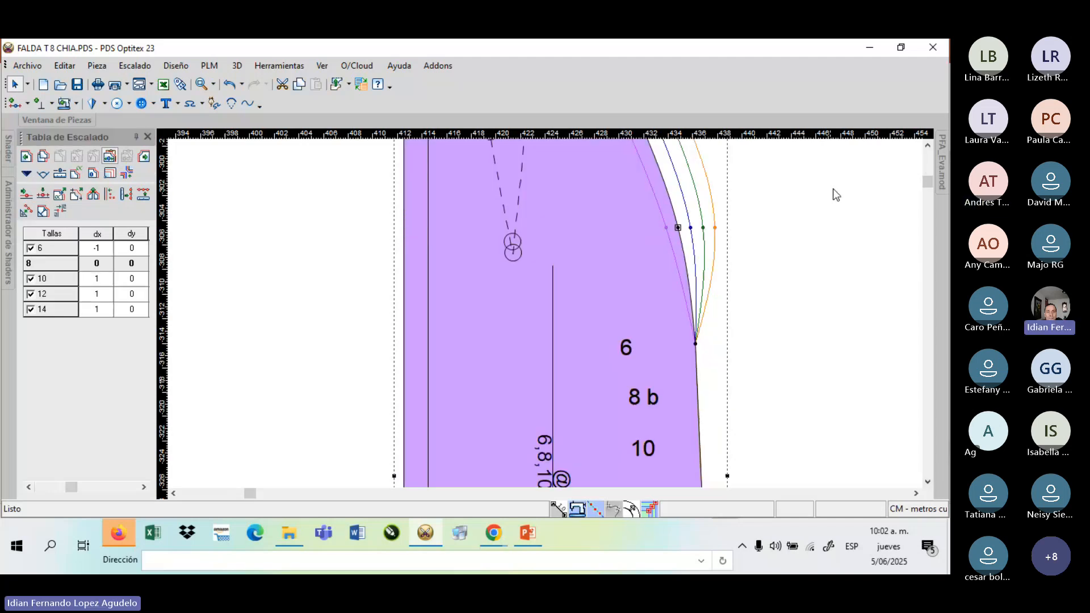
scroll(861, 193, up, 1)
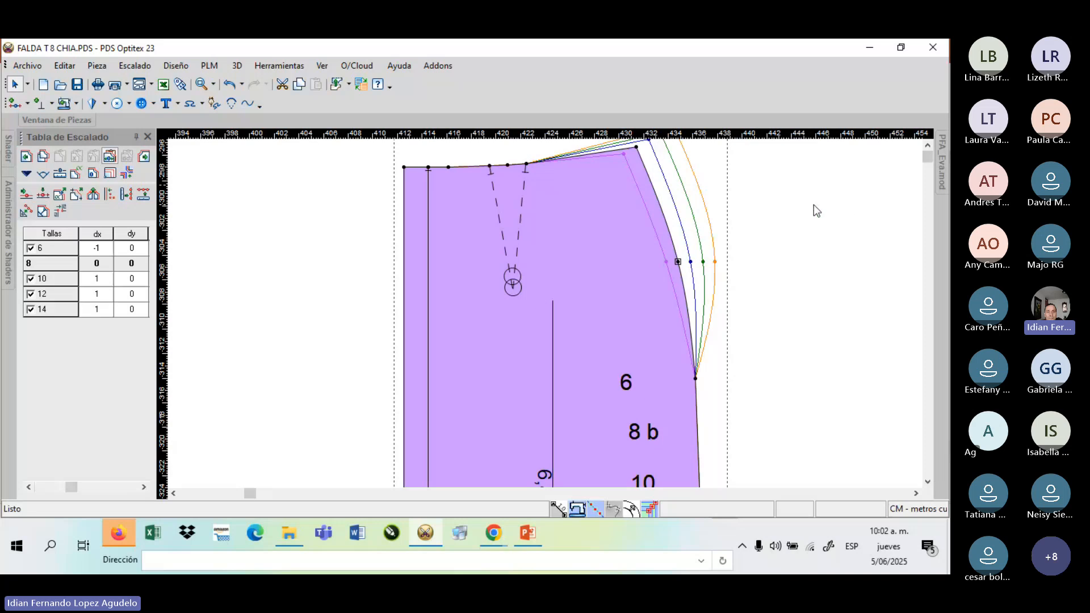
- Turn on Colores por Comando for the displayed pieces, and turn it off again to restore the size colours
click(399, 67)
mouse_move(362, 68)
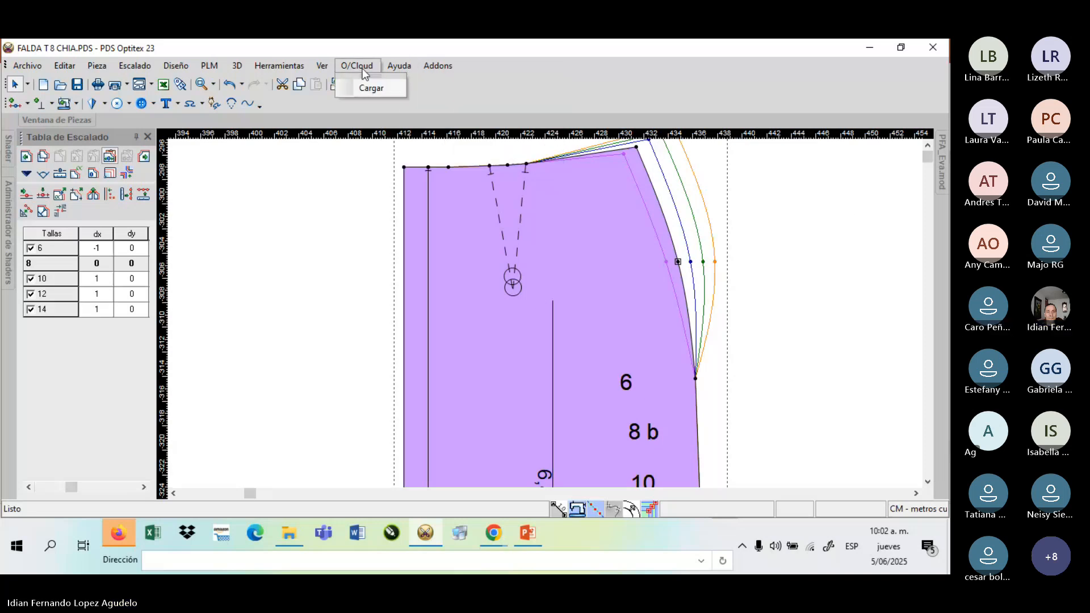
mouse_move(323, 65)
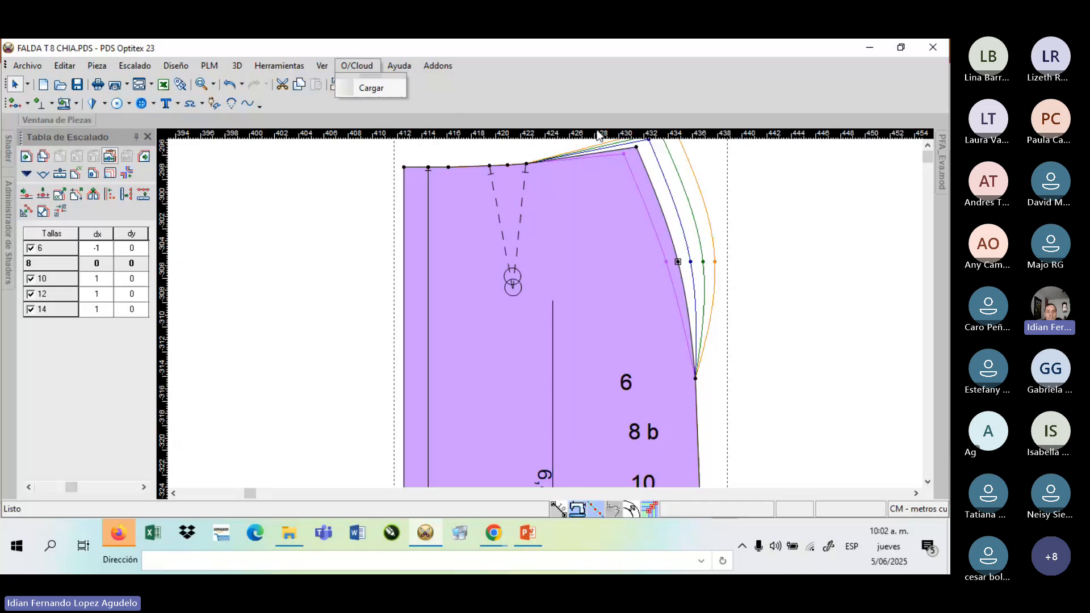
click(293, 199)
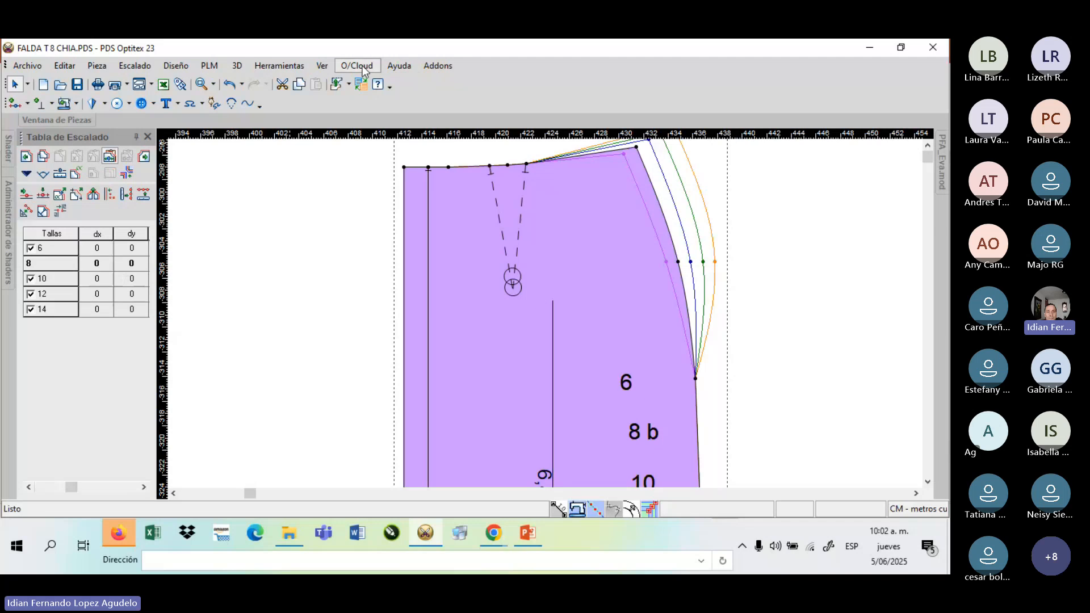
click(322, 66)
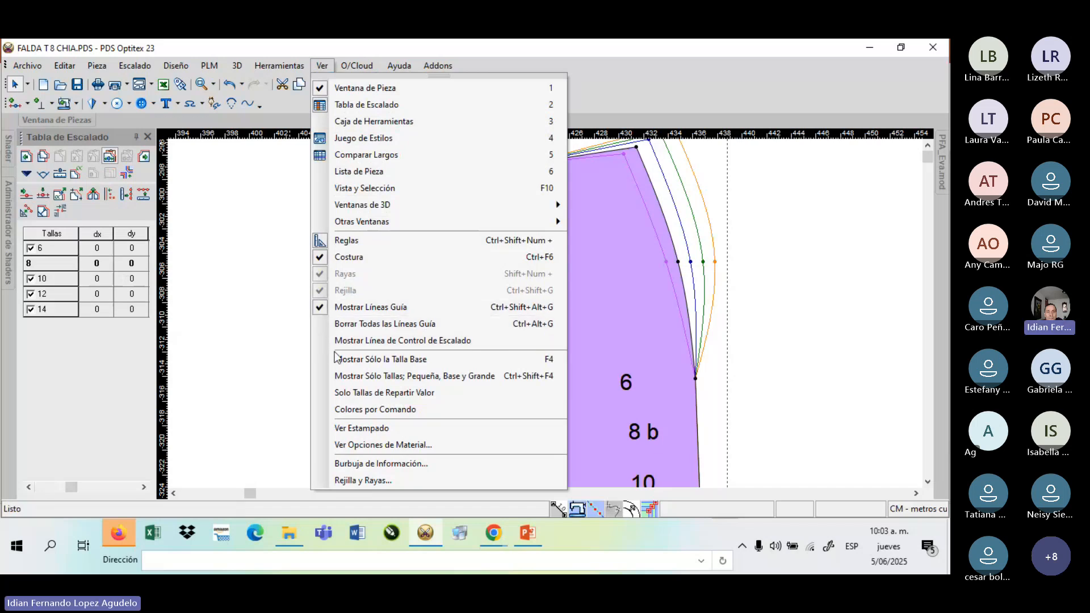
click(325, 409)
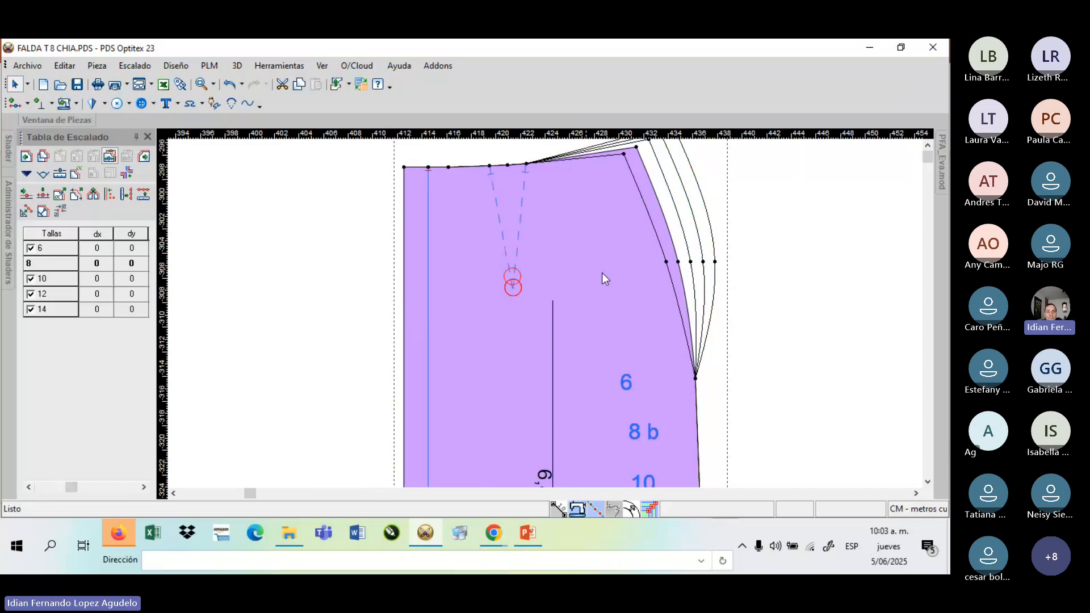
click(319, 66)
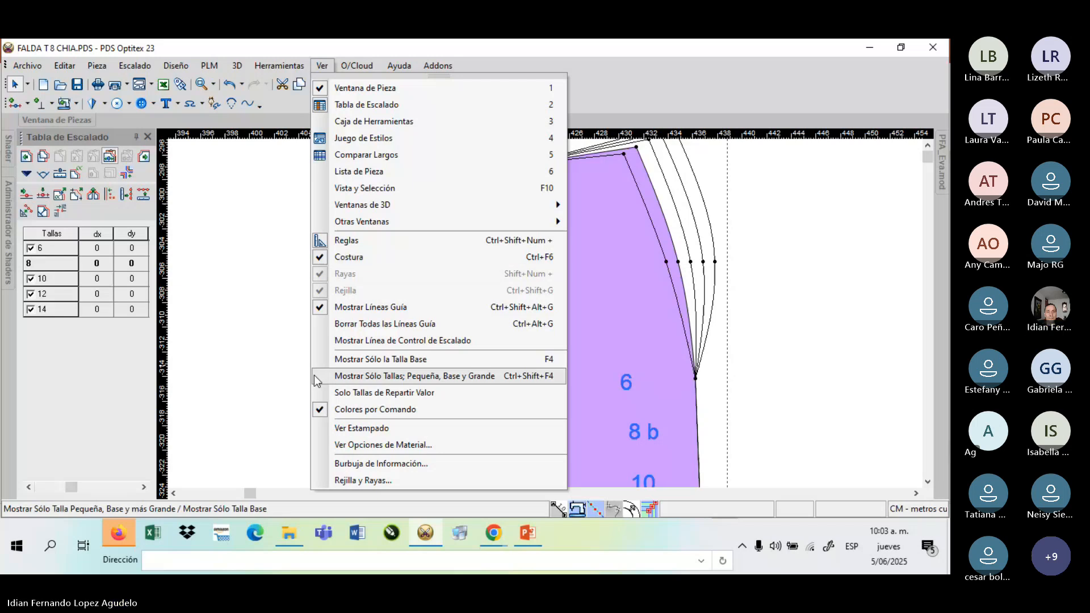
click(321, 411)
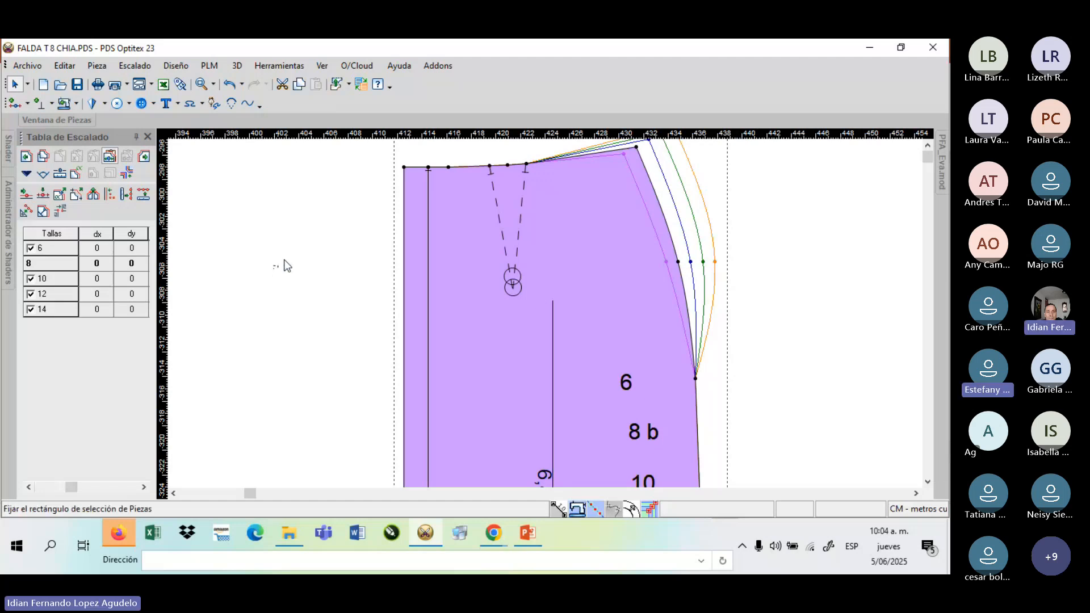
- Select the side seam's hip point on the back piece and show both skirt pieces in full
drag(284, 260, 711, 148)
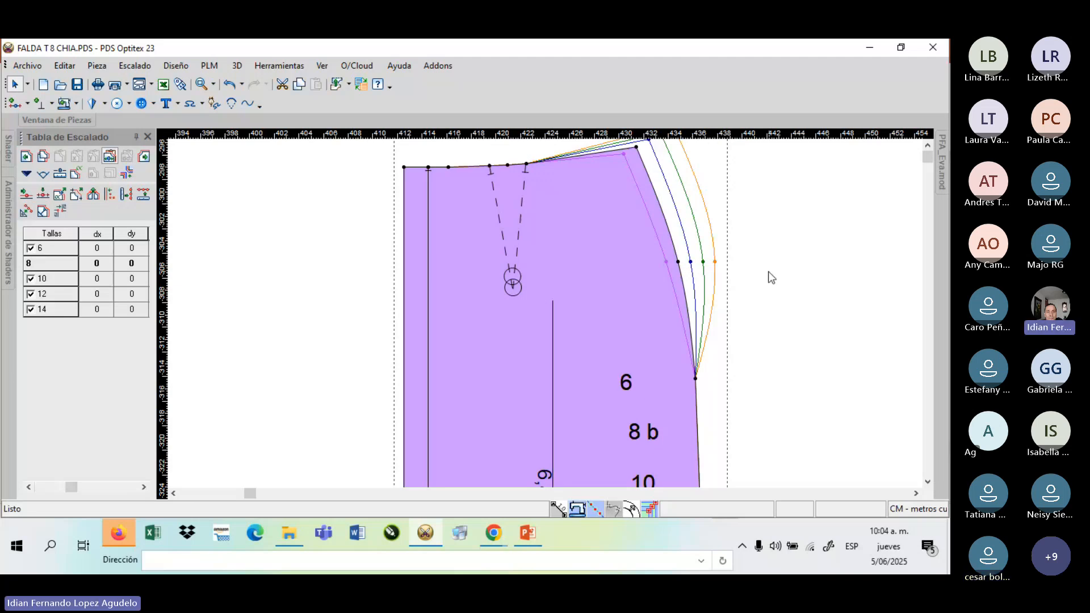
scroll(768, 271, down, 1)
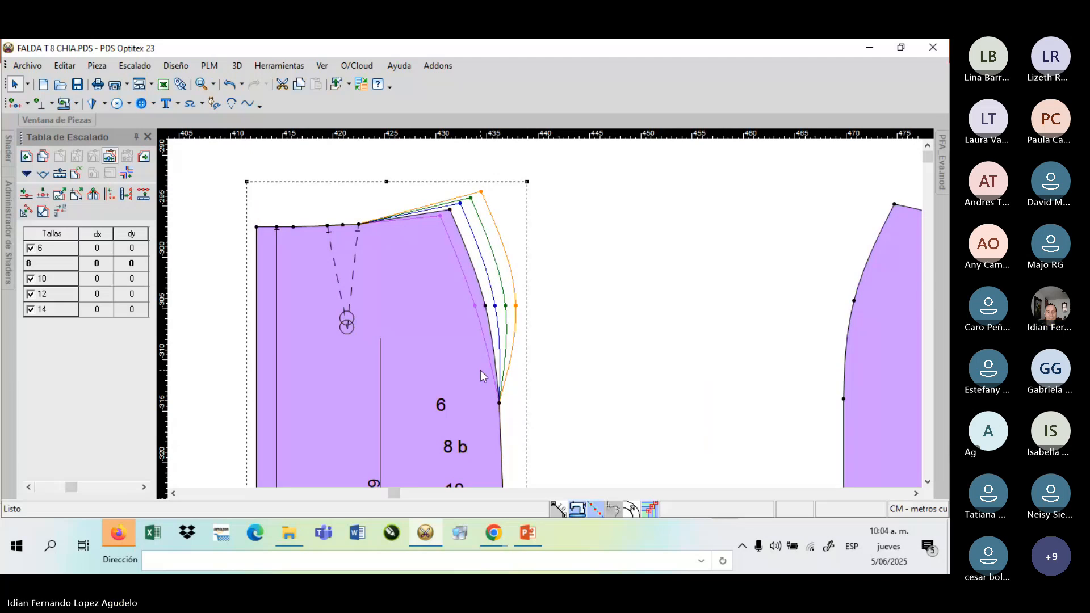
click(499, 403)
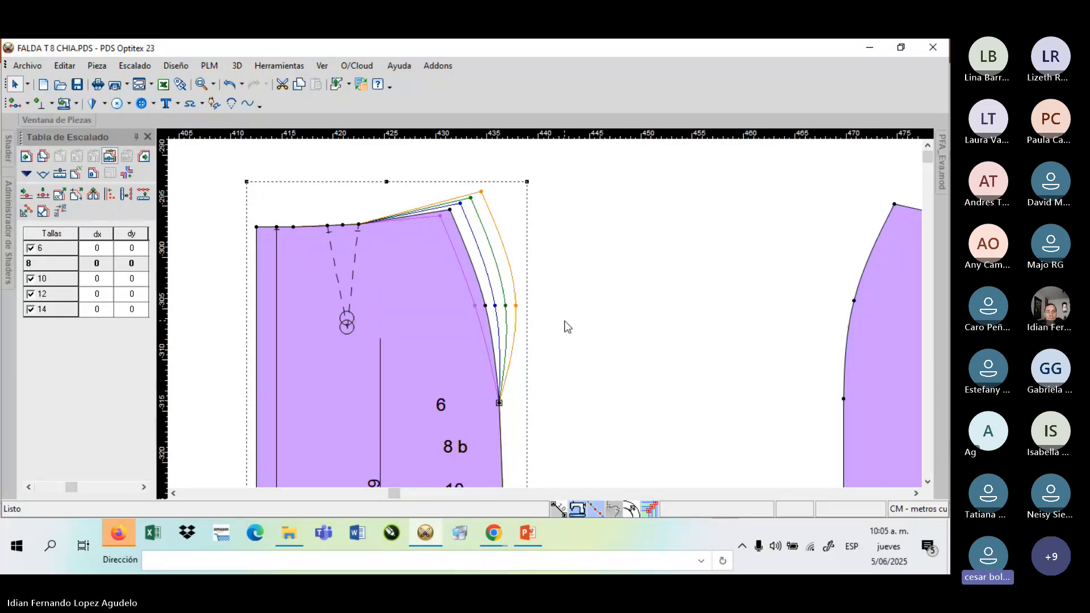
scroll(566, 325, down, 2)
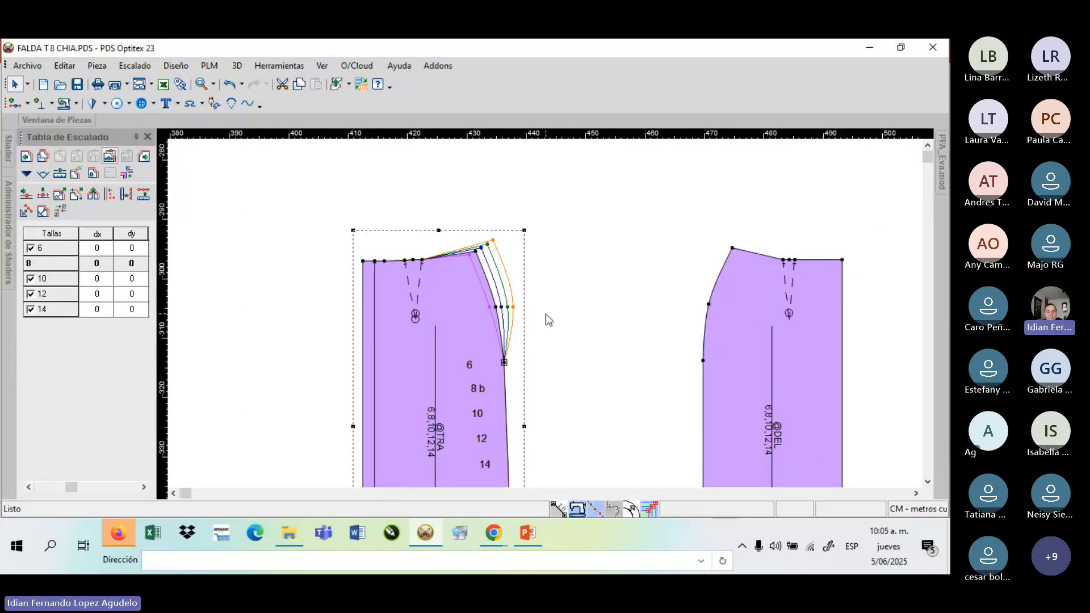
key(Home)
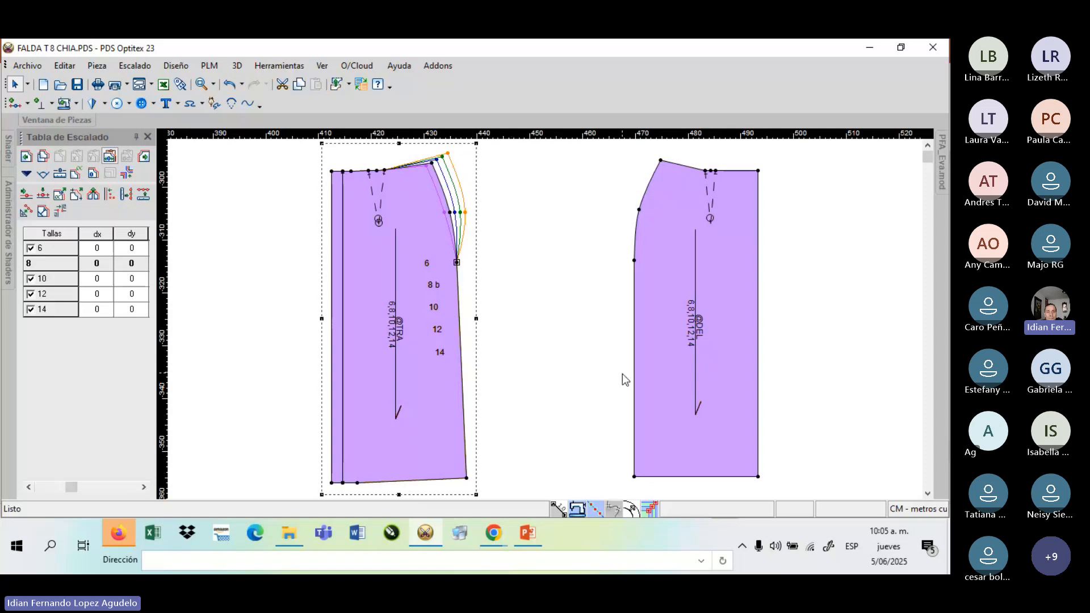
click(494, 534)
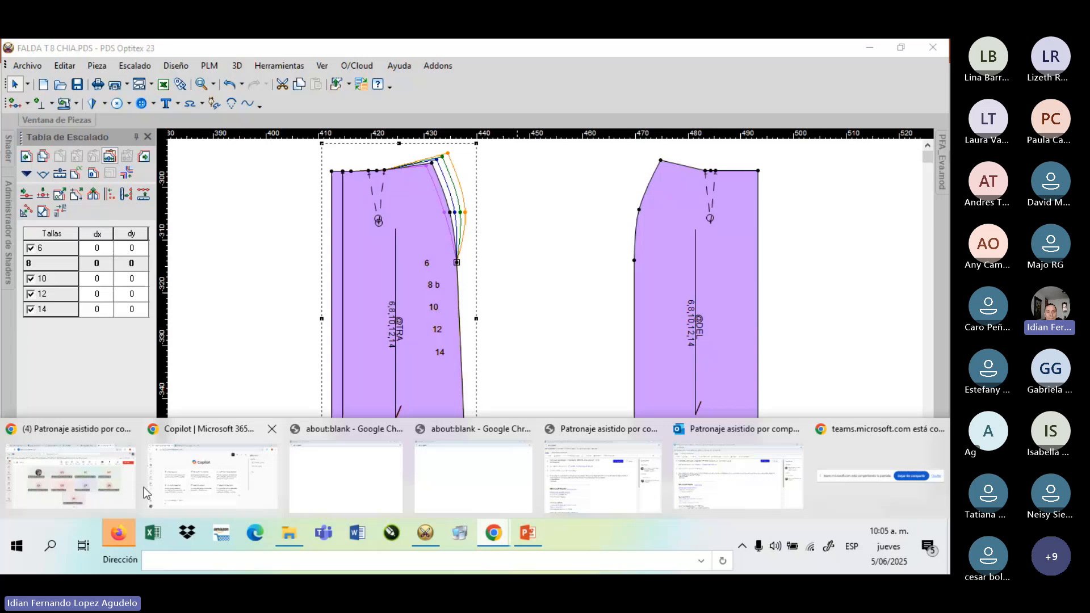
click(145, 487)
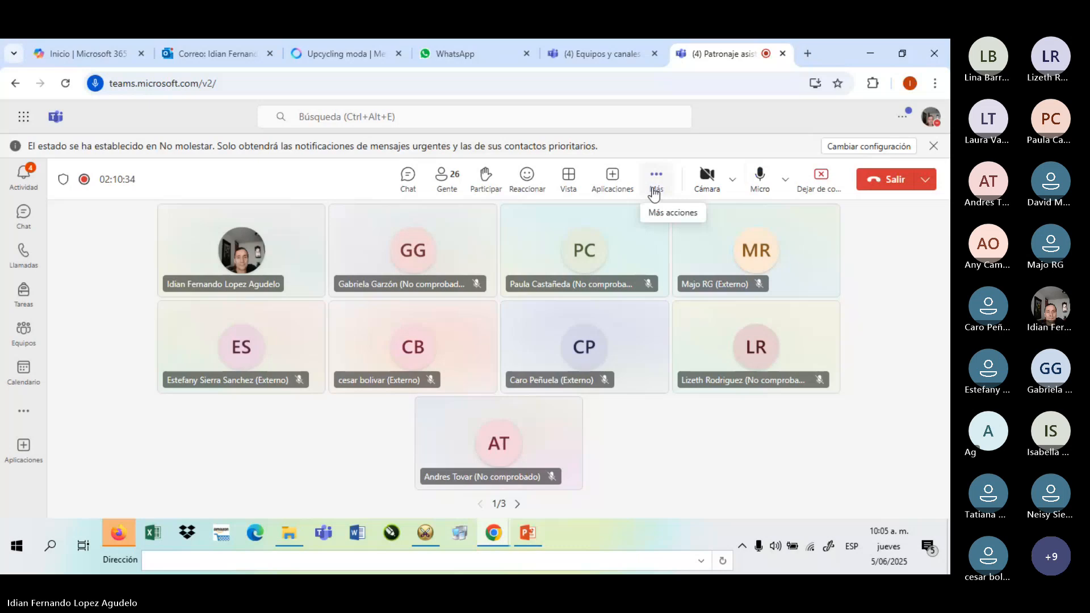
click(427, 542)
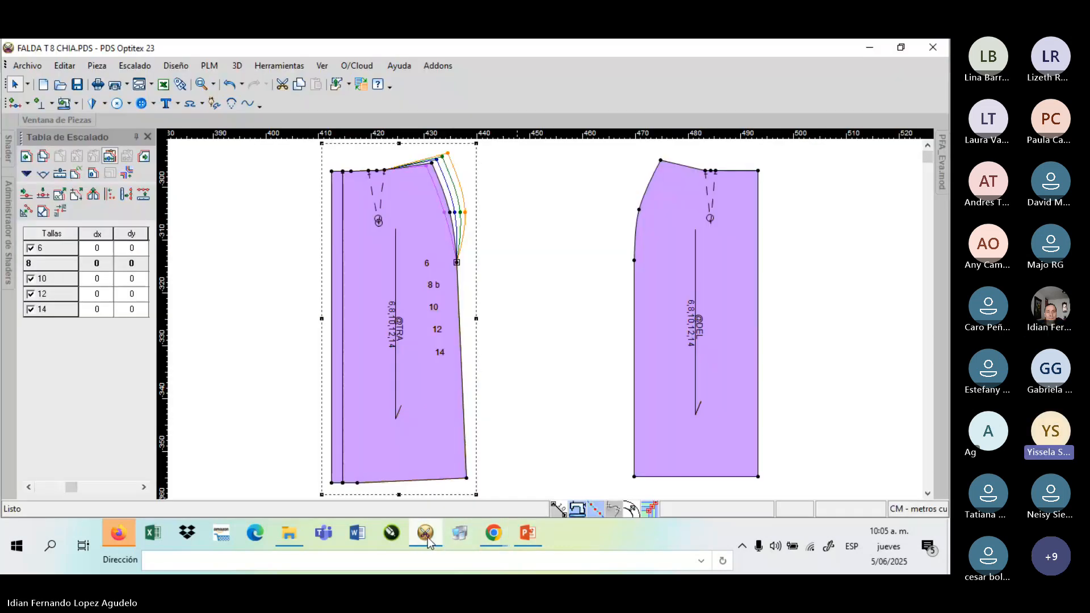
- Switch to the Teams meeting in Chrome and request to stop its recording and transcription
click(494, 532)
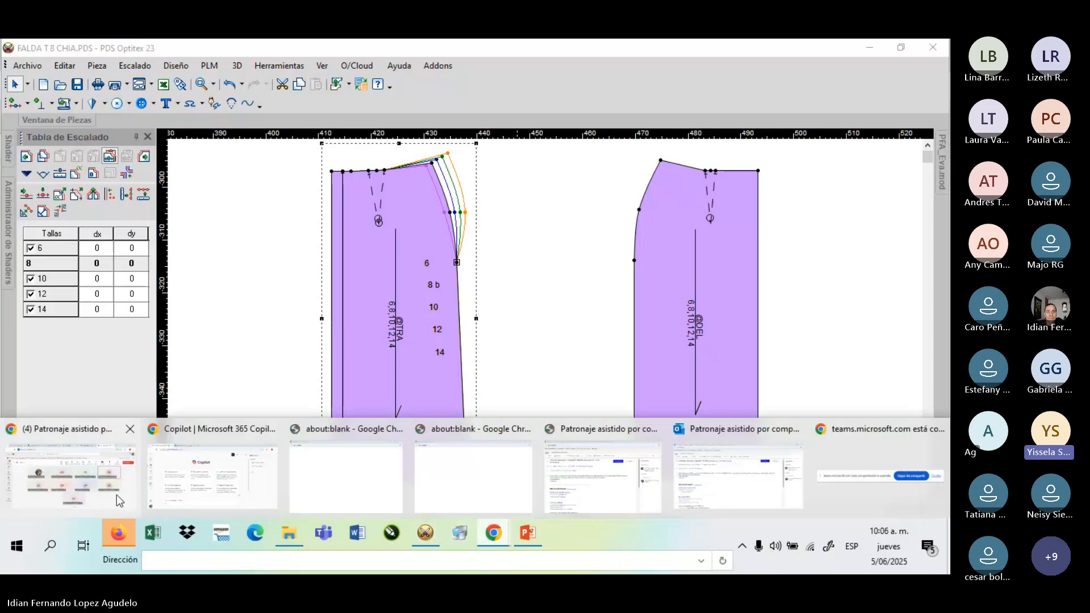
click(71, 477)
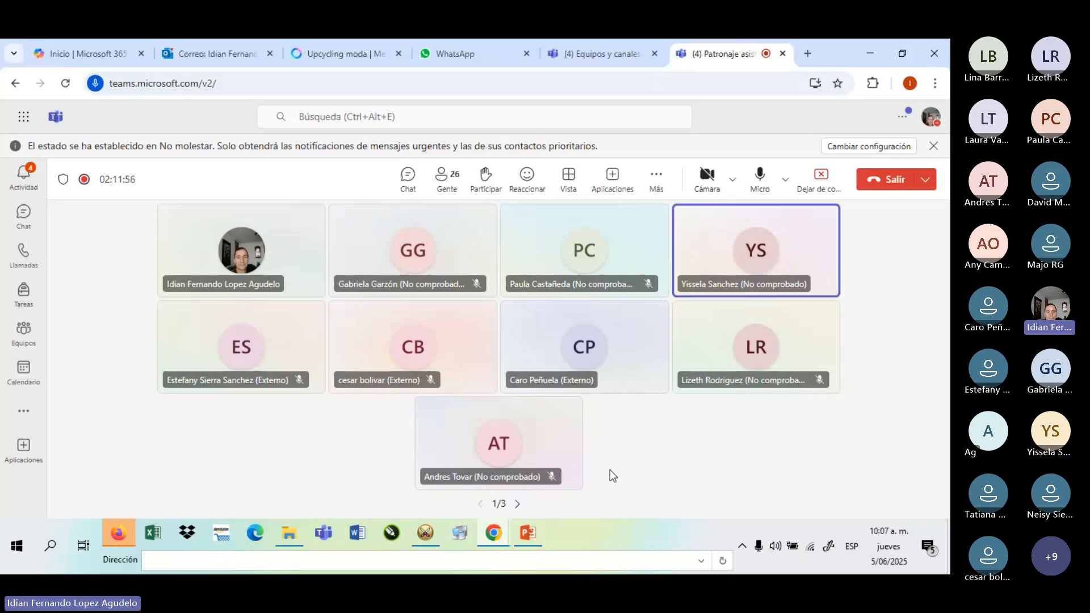
click(657, 179)
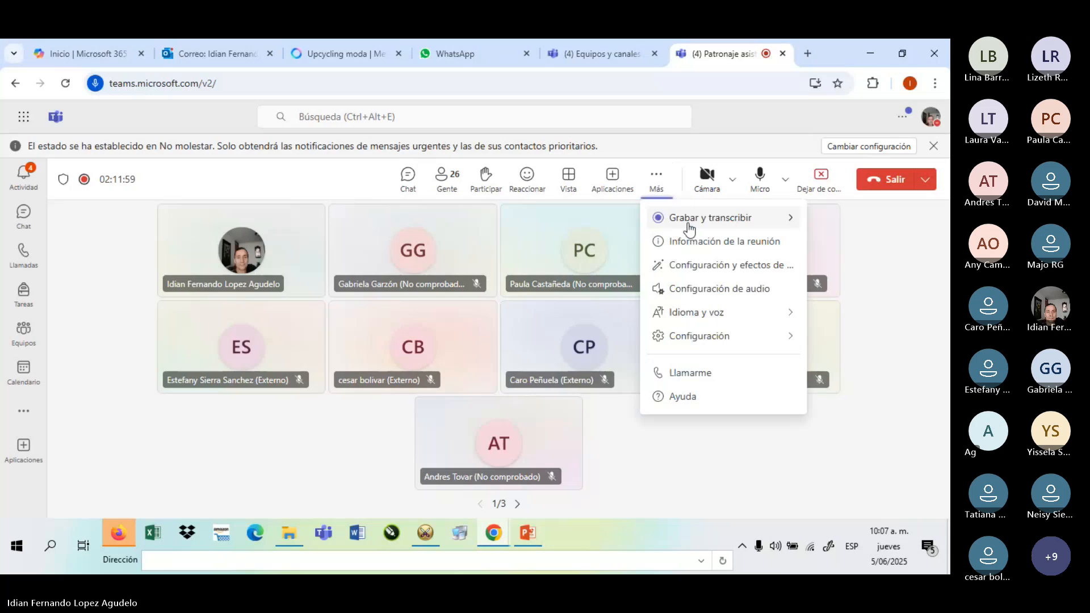
mouse_move(689, 219)
click(583, 225)
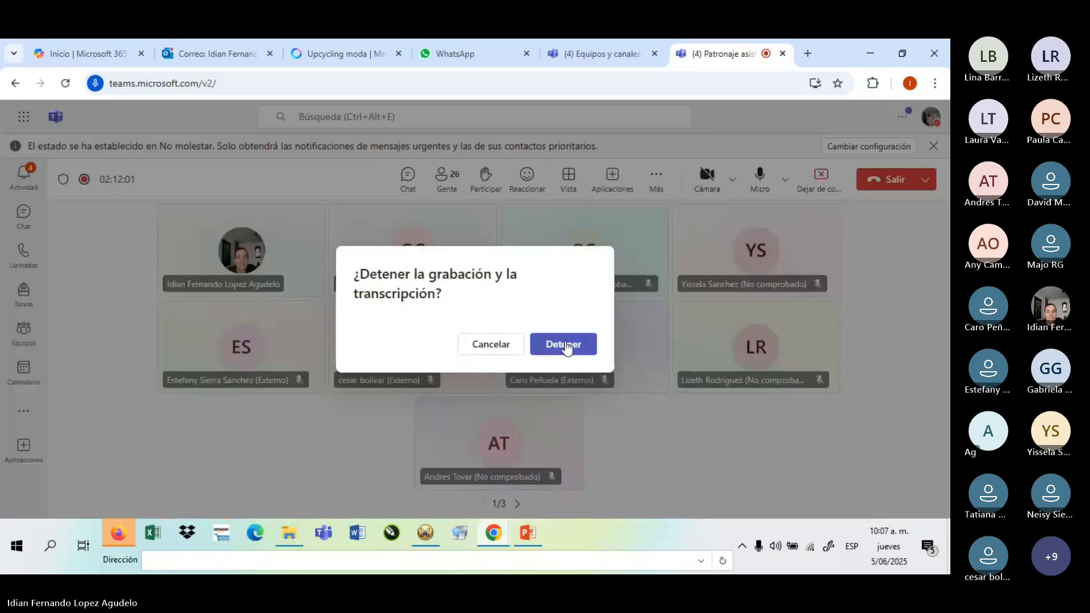